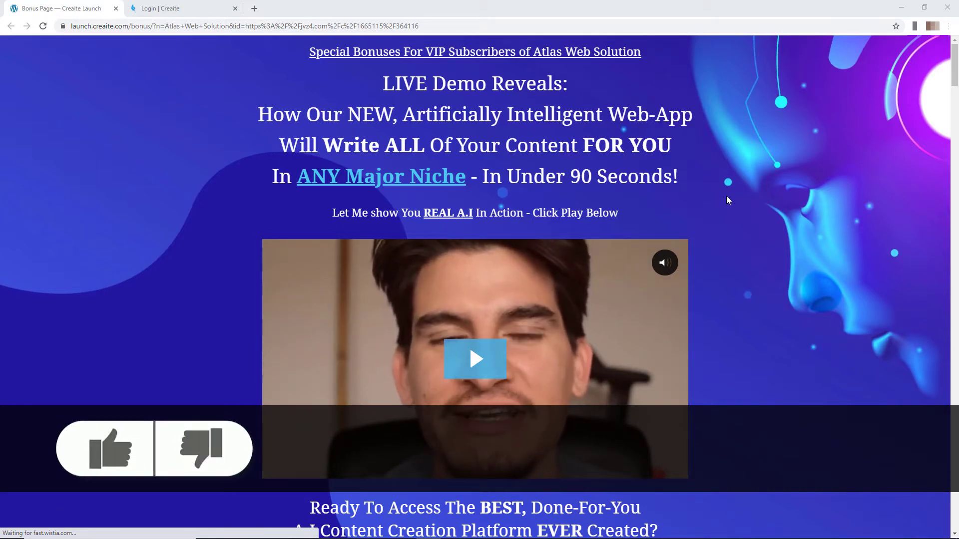
- Look through the bonus page, open the main Creaite sales page from it and examine its offer
{"action": "scroll", "coordinate": [726, 196], "scroll_direction": "down", "scroll_amount": 10}
{"action": "left_click", "coordinate": [497, 136]}
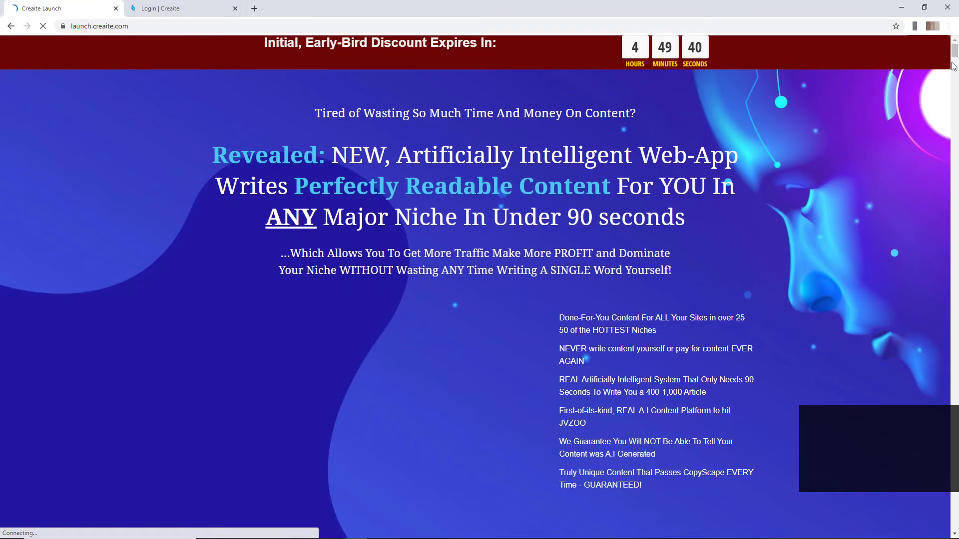
{"action": "left_click_drag", "start_coordinate": [953, 63], "coordinate": [948, 280]}
{"action": "scroll", "coordinate": [948, 280], "scroll_direction": "down", "scroll_amount": 20}
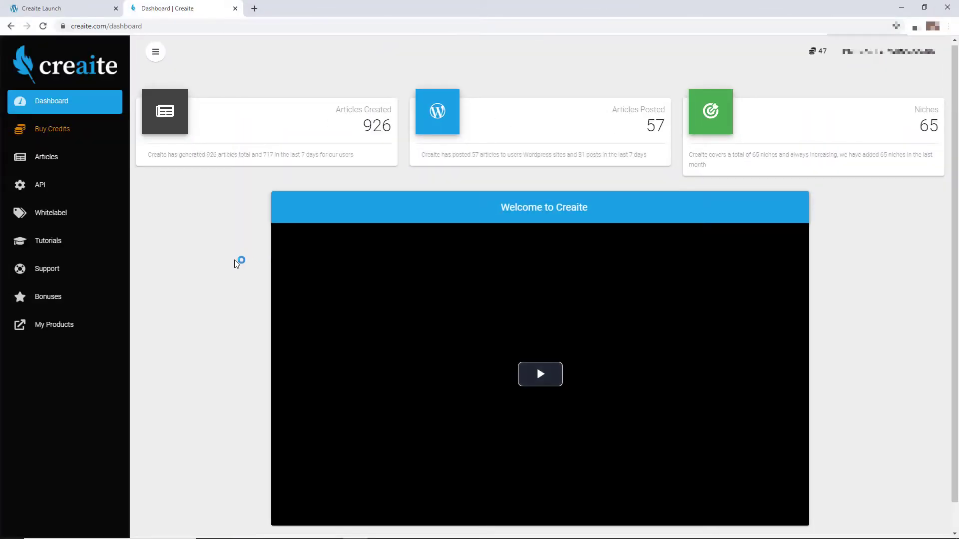
- View the one-time credit purchase options from the Creaite dashboard and close them
{"action": "scroll", "coordinate": [235, 259], "scroll_direction": "down", "scroll_amount": 1}
{"action": "scroll", "coordinate": [220, 257], "scroll_direction": "up", "scroll_amount": 1}
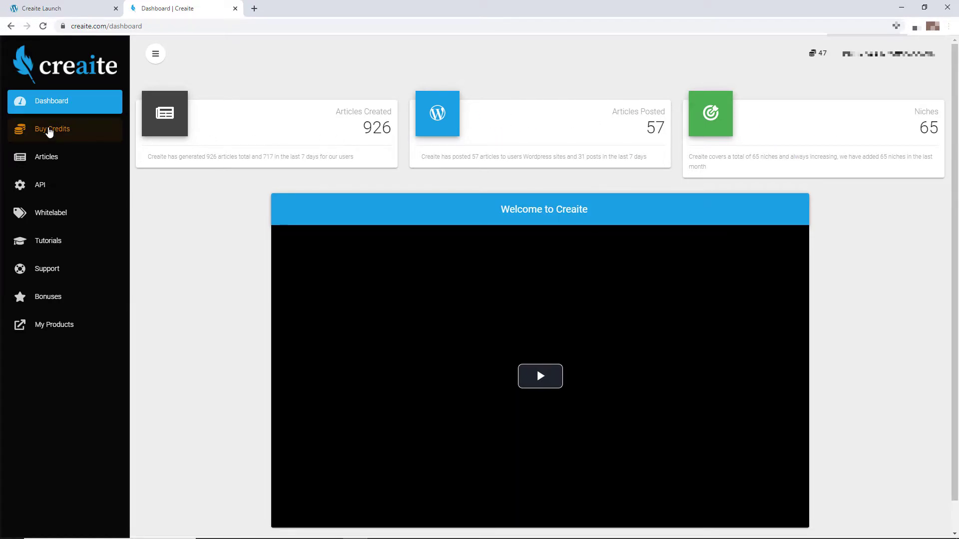
{"action": "left_click", "coordinate": [49, 130]}
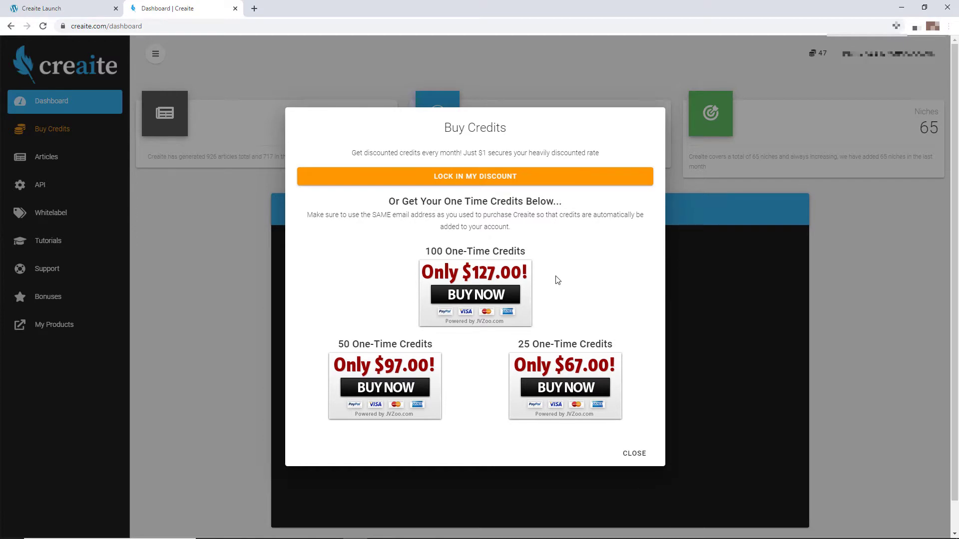
{"action": "left_click", "coordinate": [636, 454]}
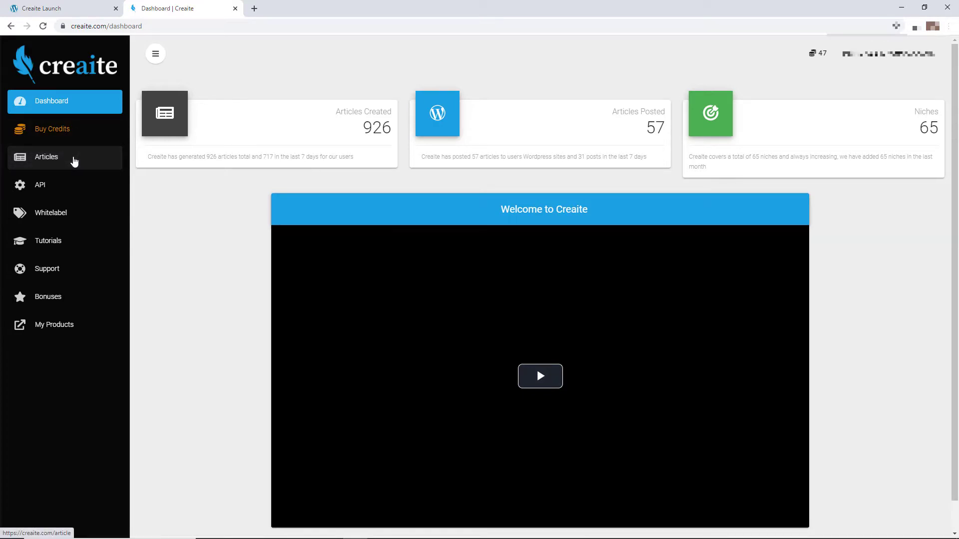
- Open the article "Online Marketing Tips - How To Make Money In The Popularity Cycle" and review its opening sentence and body
{"action": "left_click", "coordinate": [74, 161]}
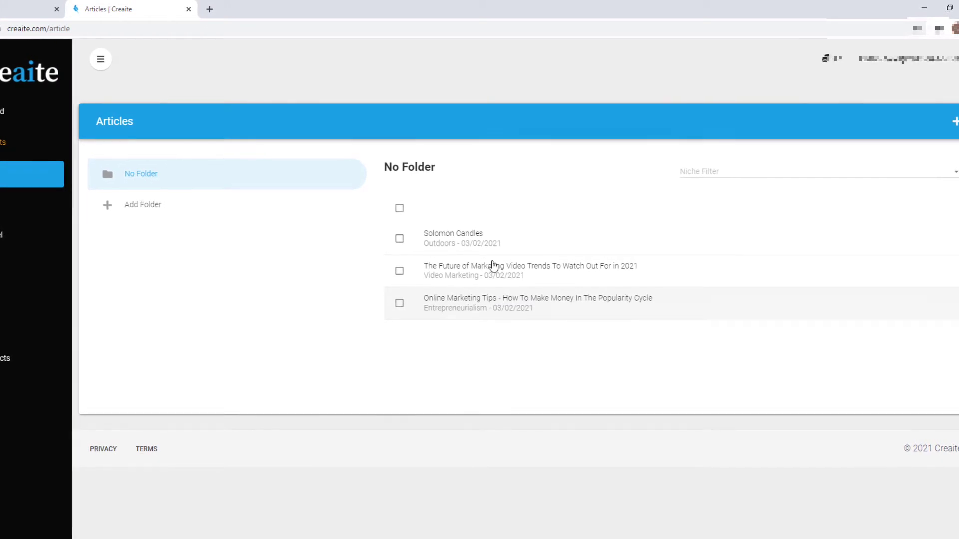
{"action": "left_click", "coordinate": [478, 307]}
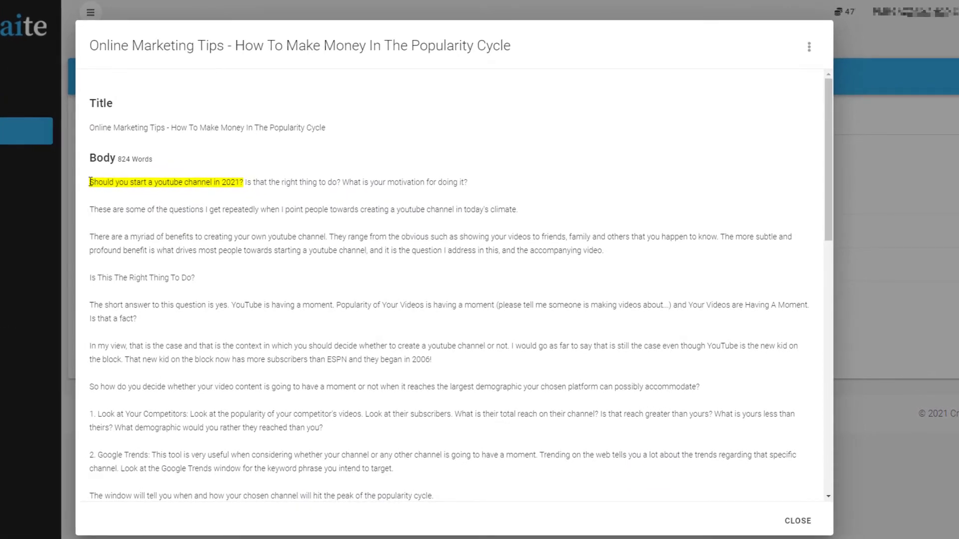
{"action": "left_click_drag", "start_coordinate": [90, 182], "coordinate": [246, 183]}
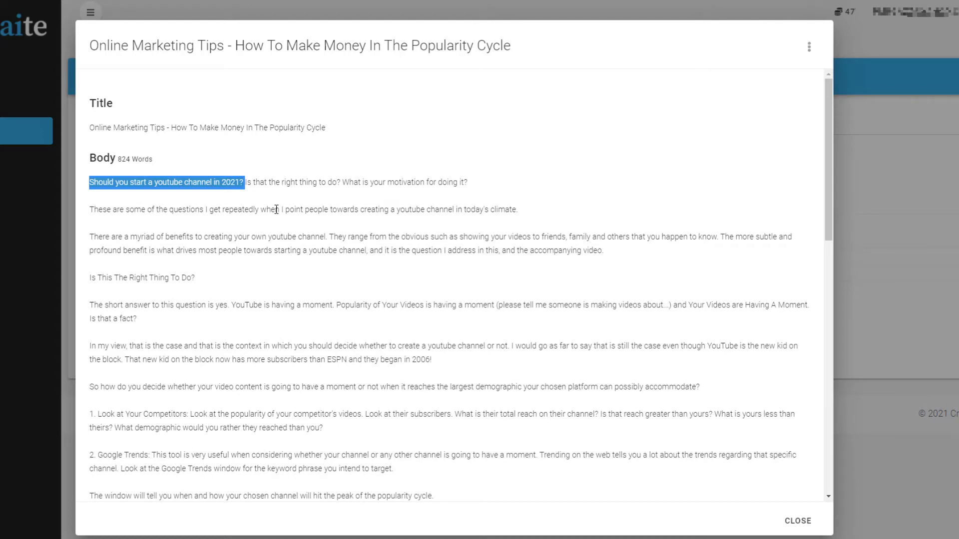
{"action": "left_click", "coordinate": [277, 209]}
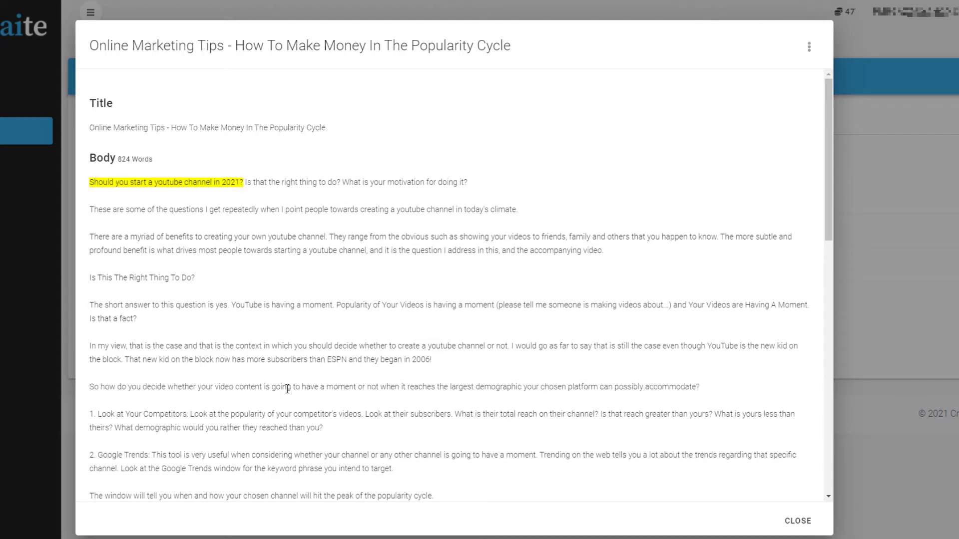
{"action": "scroll", "coordinate": [276, 383], "scroll_direction": "down", "scroll_amount": 5}
{"action": "scroll", "coordinate": [269, 382], "scroll_direction": "up", "scroll_amount": 5}
- Search Google for the article paragraph beginning "There are a myriad of benefits" as an exact phrase in quotation marks
{"action": "left_click_drag", "start_coordinate": [90, 235], "coordinate": [608, 256]}
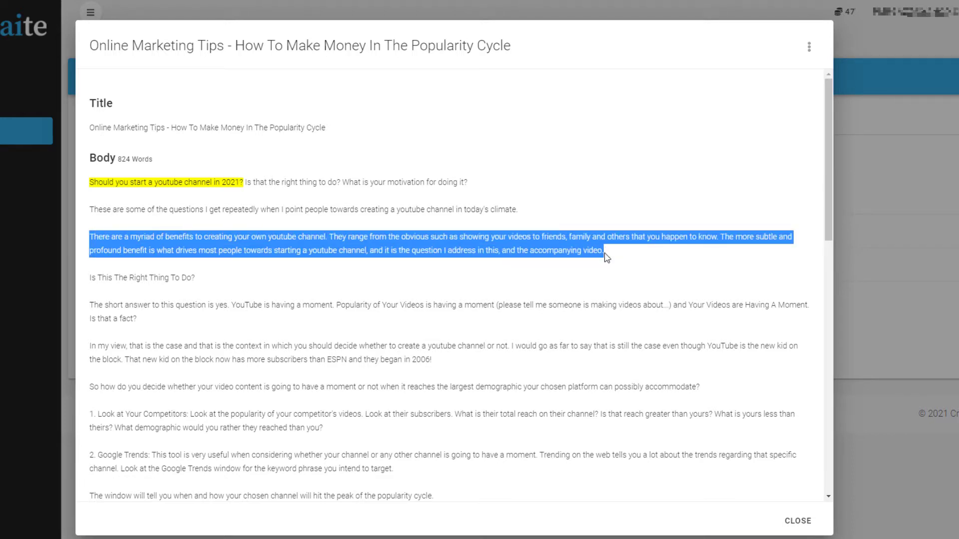
{"action": "right_click", "coordinate": [552, 248]}
{"action": "left_click", "coordinate": [569, 271]}
{"action": "left_click", "coordinate": [119, 19]}
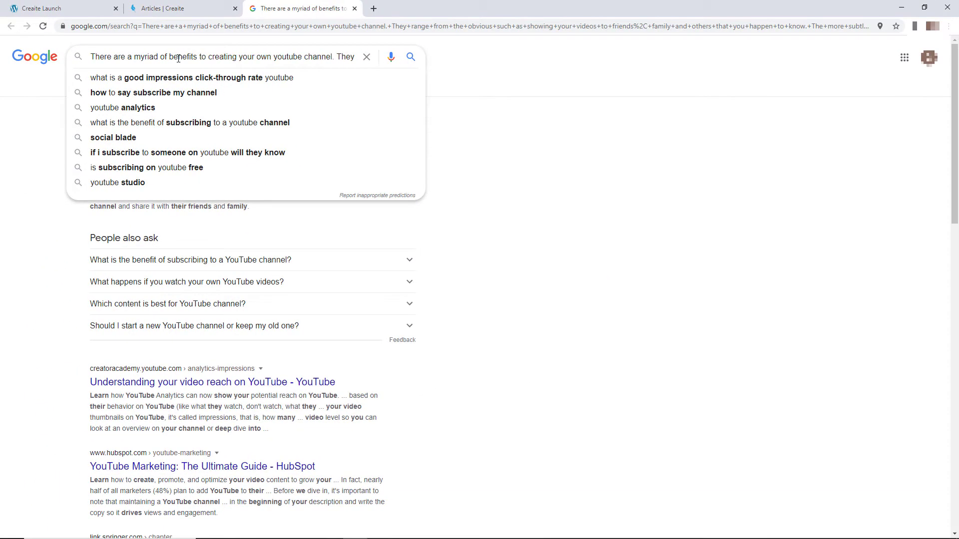
{"action": "type", "text": "\""}
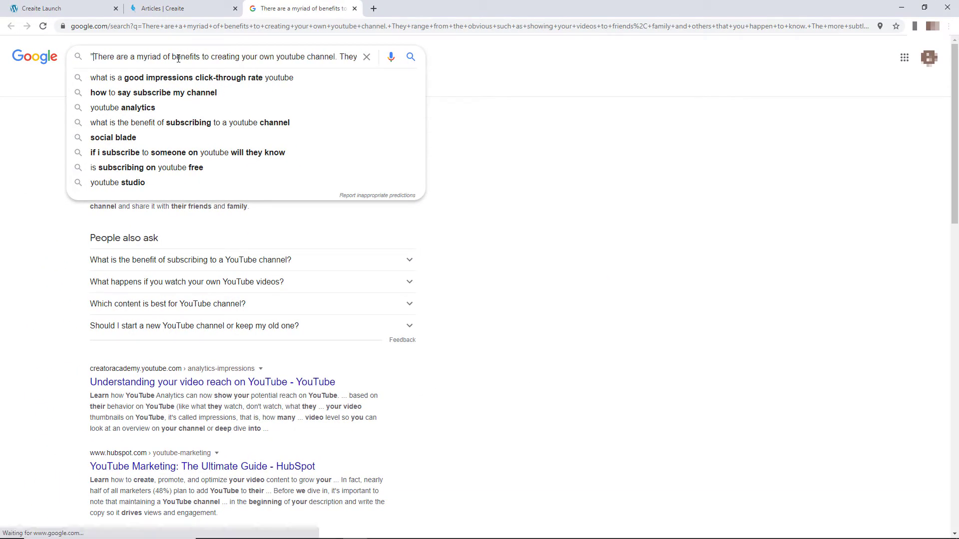
{"action": "key", "text": "End"}
{"action": "type", "text": "\""}
{"action": "key", "text": "Return"}
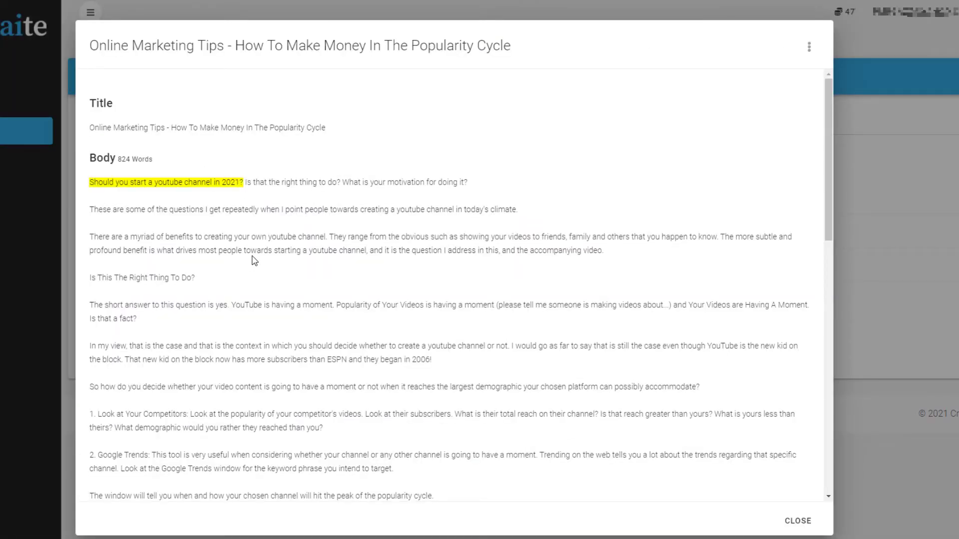
- Return to the generated article and read its body through to the end, checking readability and repeated wording
{"action": "scroll", "coordinate": [254, 263], "scroll_direction": "down", "scroll_amount": 15}
{"action": "scroll", "coordinate": [252, 295], "scroll_direction": "down", "scroll_amount": 2}
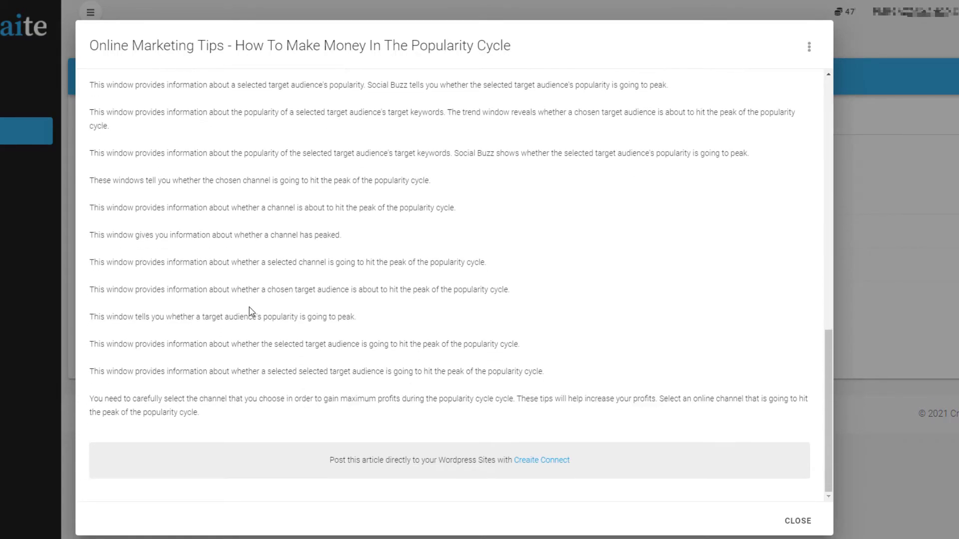
{"action": "scroll", "coordinate": [248, 320], "scroll_direction": "up", "scroll_amount": 9}
{"action": "scroll", "coordinate": [245, 330], "scroll_direction": "up", "scroll_amount": 5}
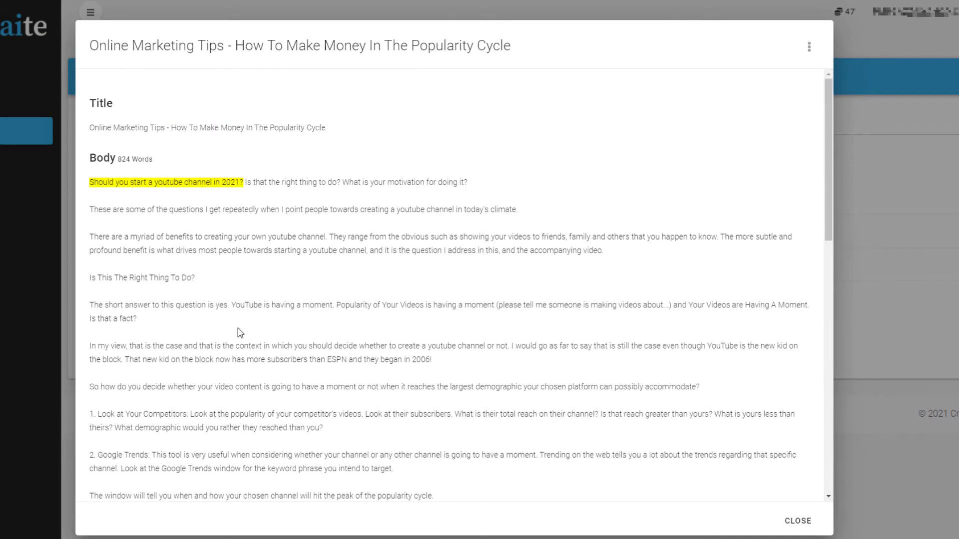
{"action": "scroll", "coordinate": [220, 258], "scroll_direction": "down", "scroll_amount": 2}
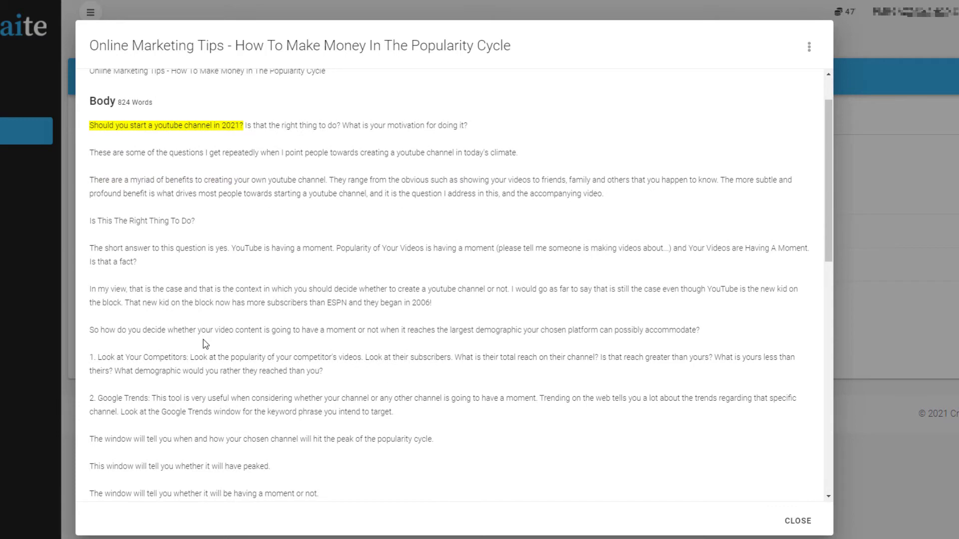
{"action": "scroll", "coordinate": [205, 345], "scroll_direction": "down", "scroll_amount": 4}
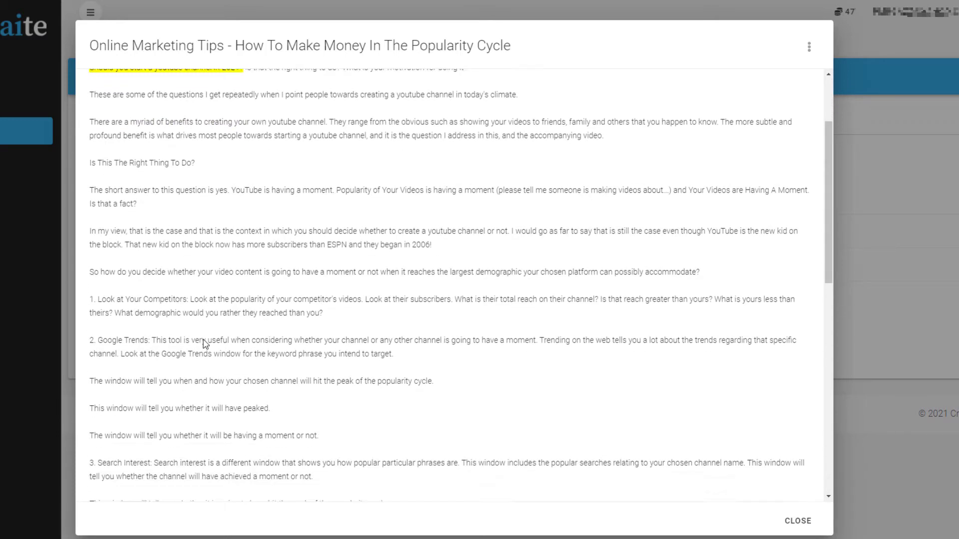
{"action": "scroll", "coordinate": [205, 343], "scroll_direction": "down", "scroll_amount": 1}
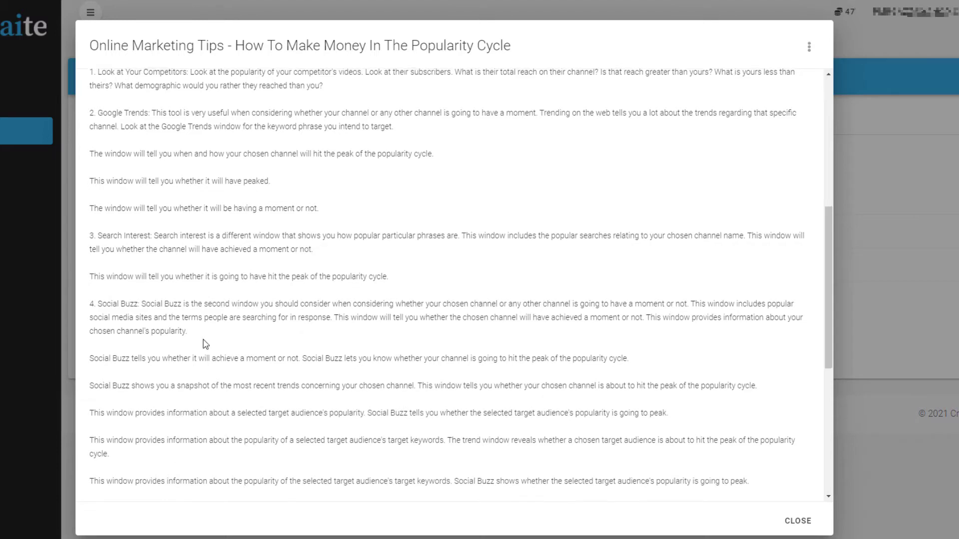
{"action": "scroll", "coordinate": [205, 340], "scroll_direction": "down", "scroll_amount": 6}
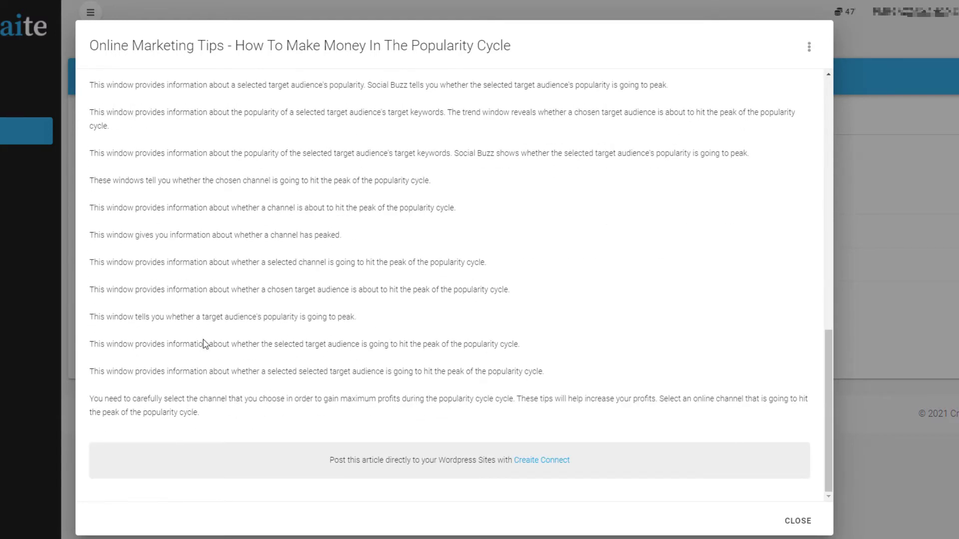
{"action": "scroll", "coordinate": [204, 344], "scroll_direction": "up", "scroll_amount": 8}
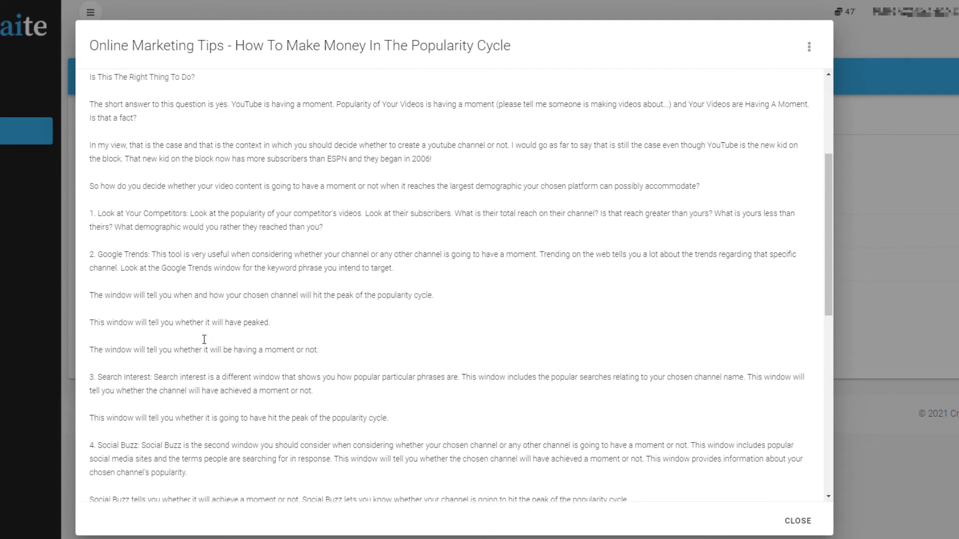
{"action": "scroll", "coordinate": [204, 340], "scroll_direction": "up", "scroll_amount": 4}
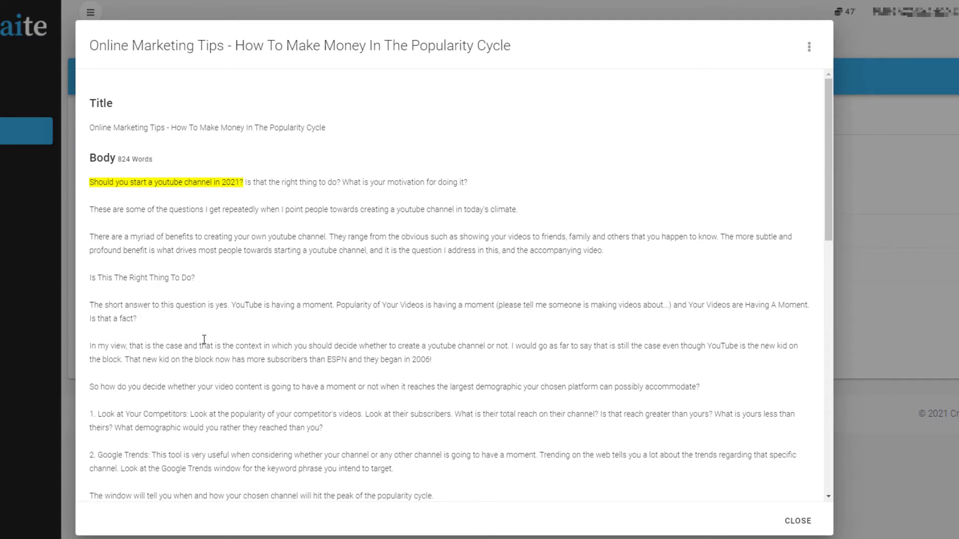
{"action": "scroll", "coordinate": [204, 343], "scroll_direction": "down", "scroll_amount": 3}
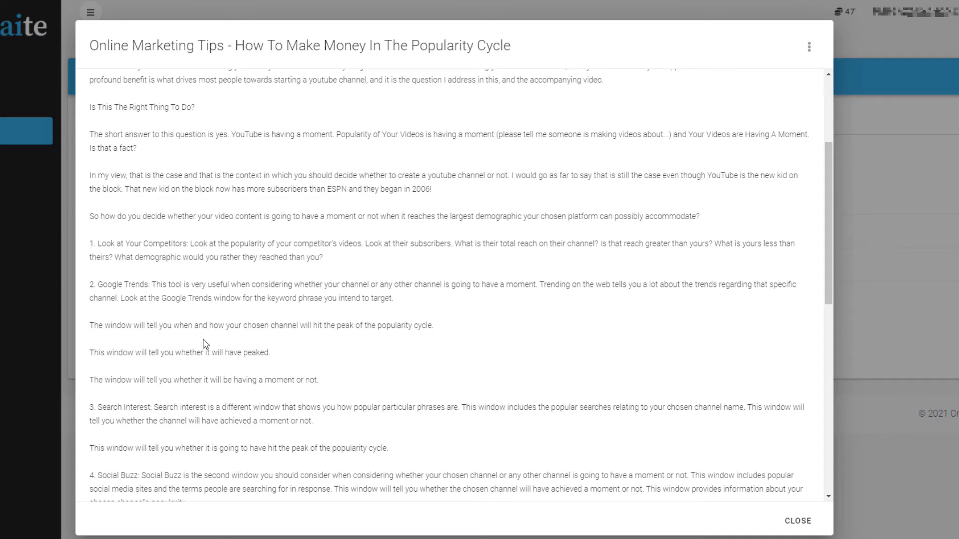
{"action": "scroll", "coordinate": [204, 344], "scroll_direction": "up", "scroll_amount": 3}
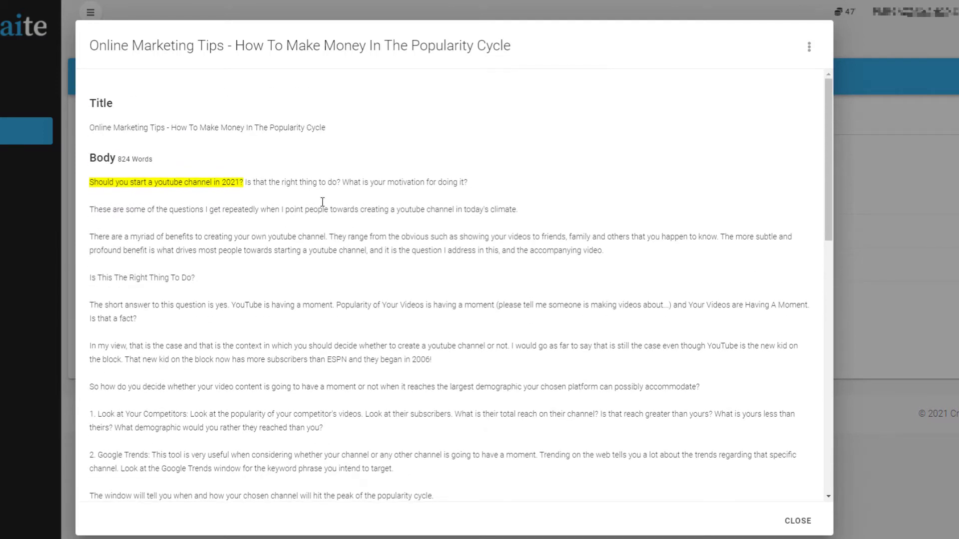
- Find every occurrence of "moment" in the open article, review the matches and close the article
{"action": "double_click", "coordinate": [311, 304]}
{"action": "left_click", "coordinate": [316, 254]}
{"action": "key", "text": "ctrl+f"}
{"action": "type", "text": "mome"}
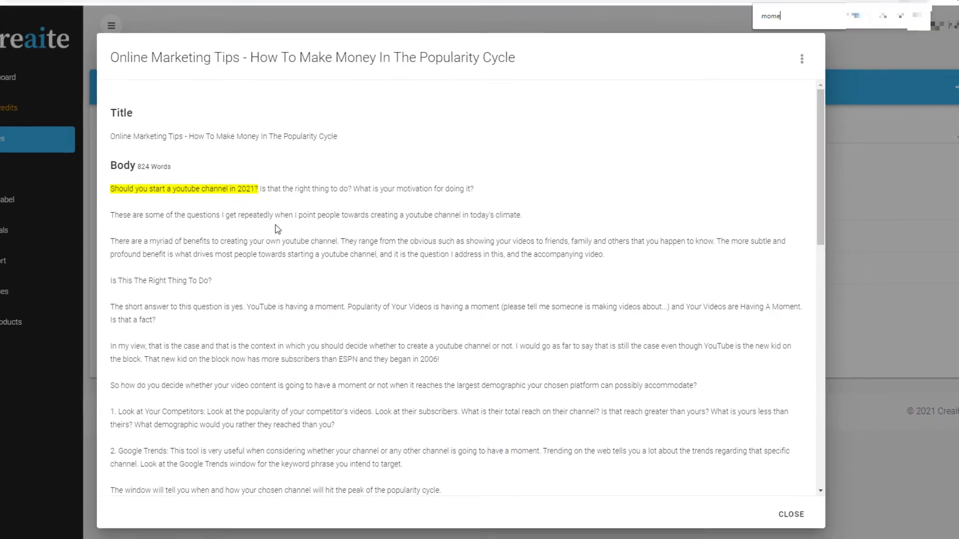
{"action": "type", "text": "nt"}
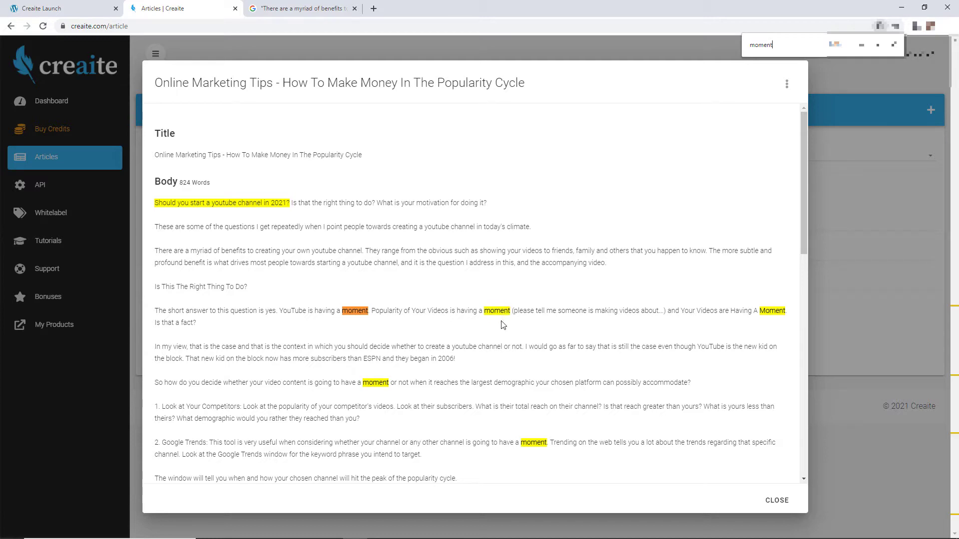
{"action": "scroll", "coordinate": [497, 322], "scroll_direction": "down", "scroll_amount": 6}
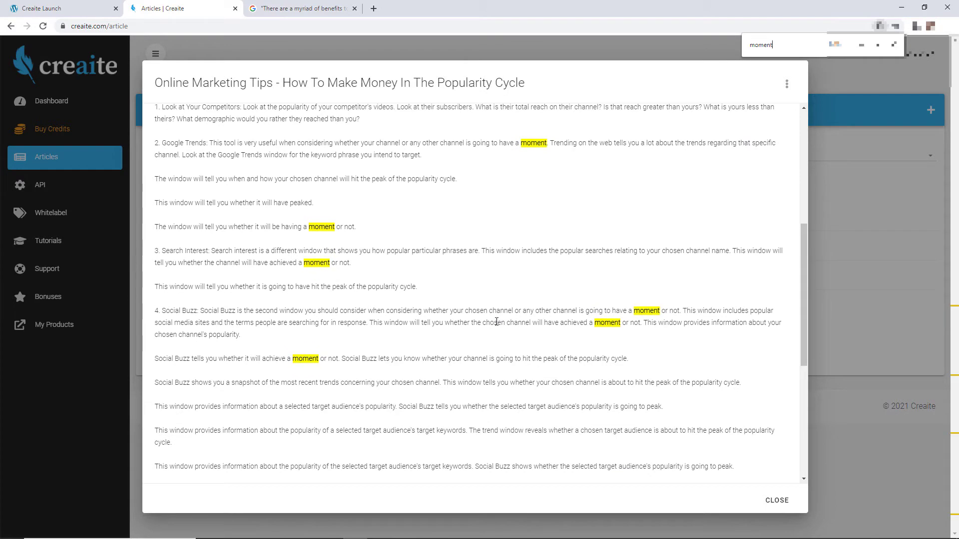
{"action": "scroll", "coordinate": [497, 322], "scroll_direction": "up", "scroll_amount": 3}
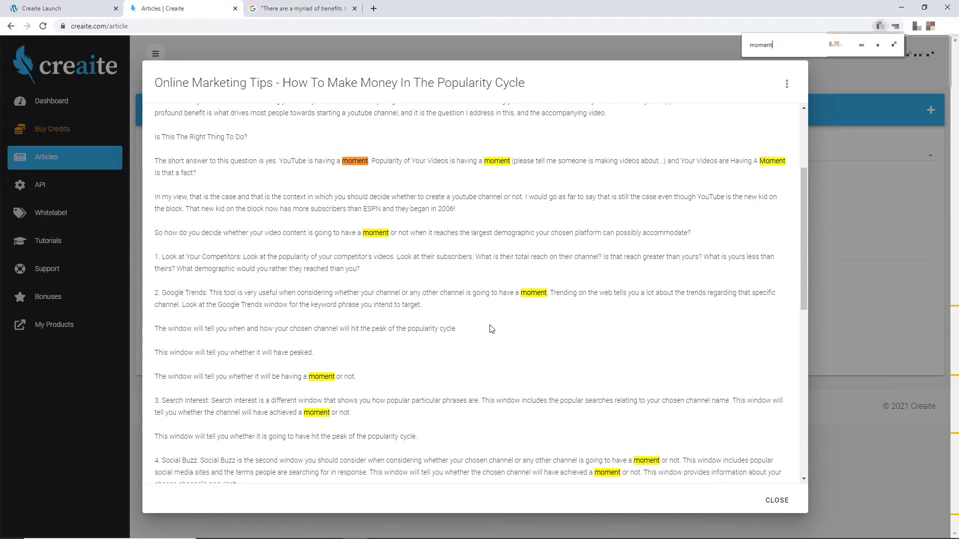
{"action": "scroll", "coordinate": [488, 333], "scroll_direction": "up", "scroll_amount": 1}
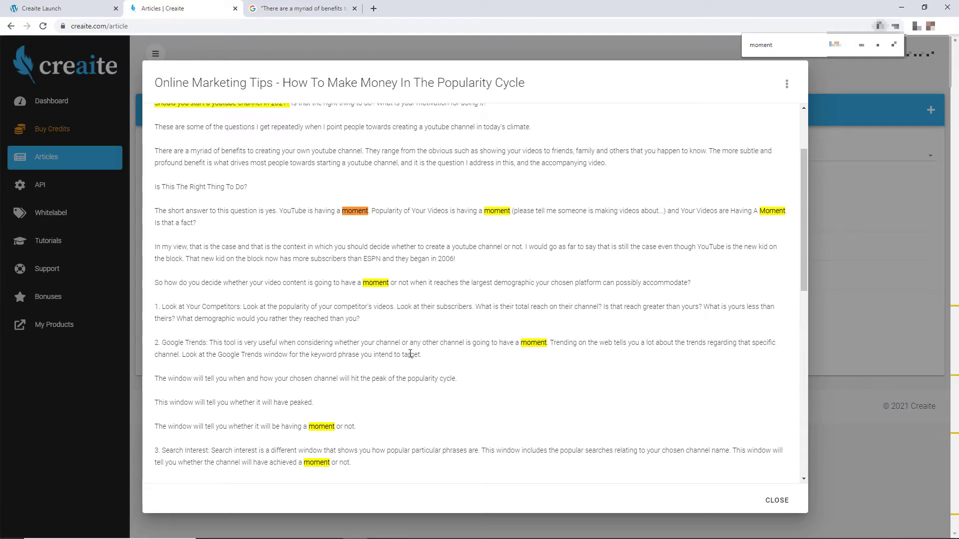
{"action": "scroll", "coordinate": [410, 353], "scroll_direction": "down", "scroll_amount": 2}
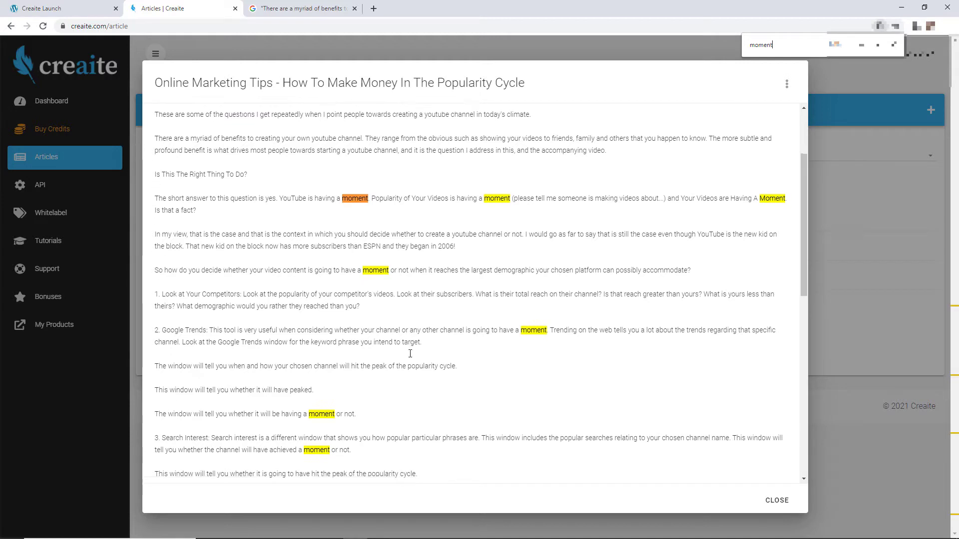
{"action": "scroll", "coordinate": [410, 353], "scroll_direction": "down", "scroll_amount": 2}
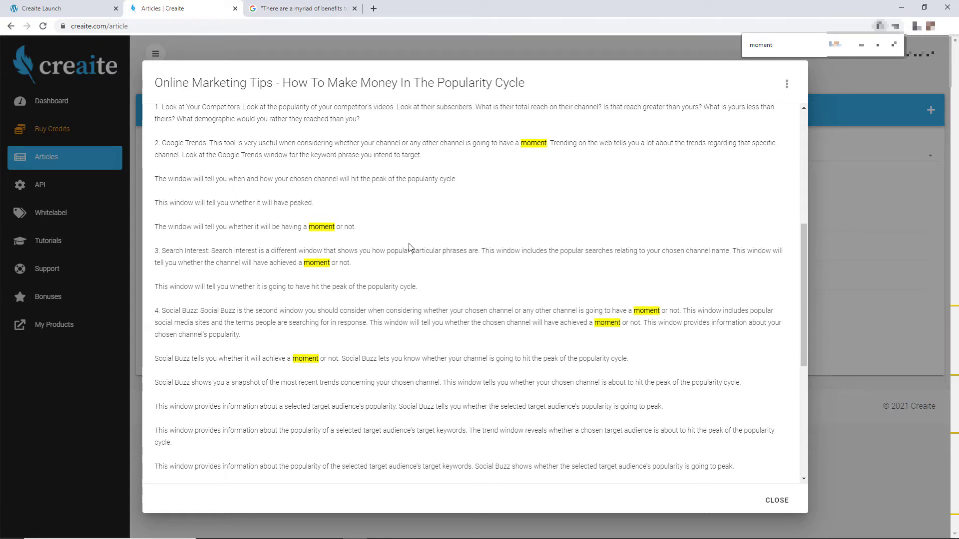
{"action": "left_click", "coordinate": [776, 502]}
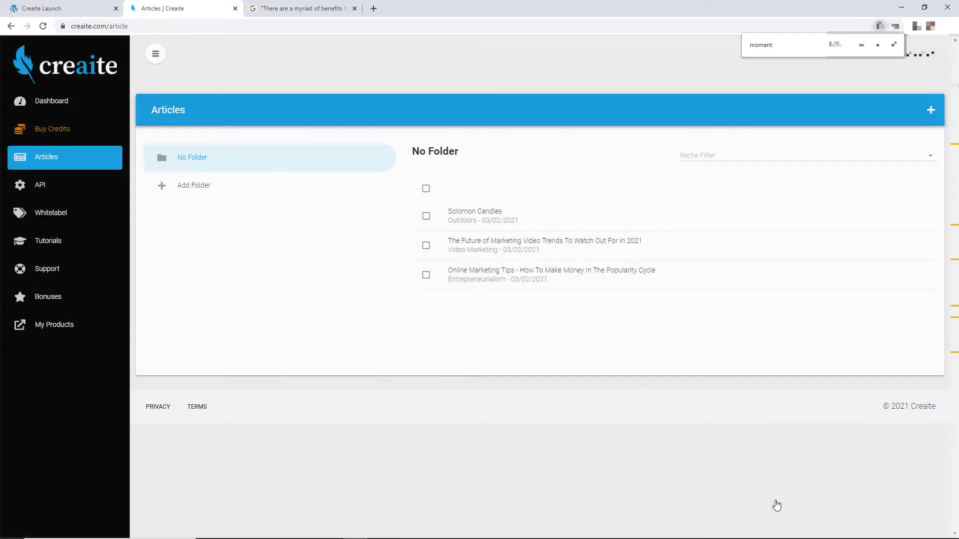
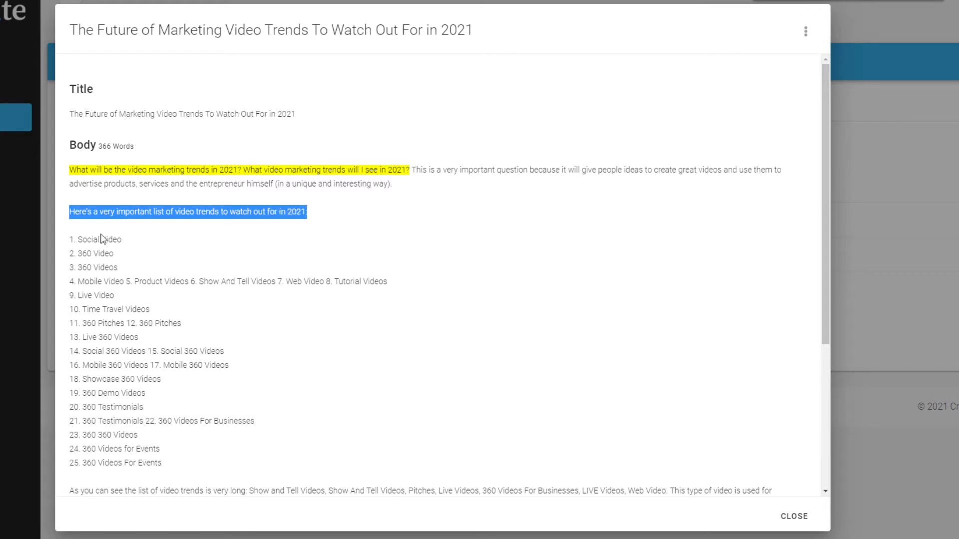
- Examine the list entries, including "360 Video", and the closing paragraphs of the video marketing trends article
{"action": "left_click_drag", "start_coordinate": [114, 253], "coordinate": [79, 254]}
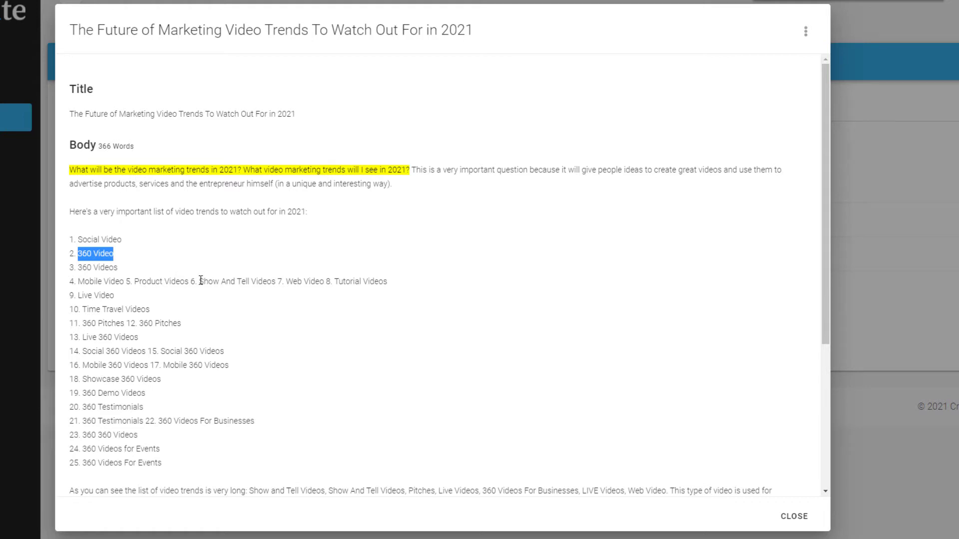
{"action": "scroll", "coordinate": [135, 270], "scroll_direction": "down", "scroll_amount": 3}
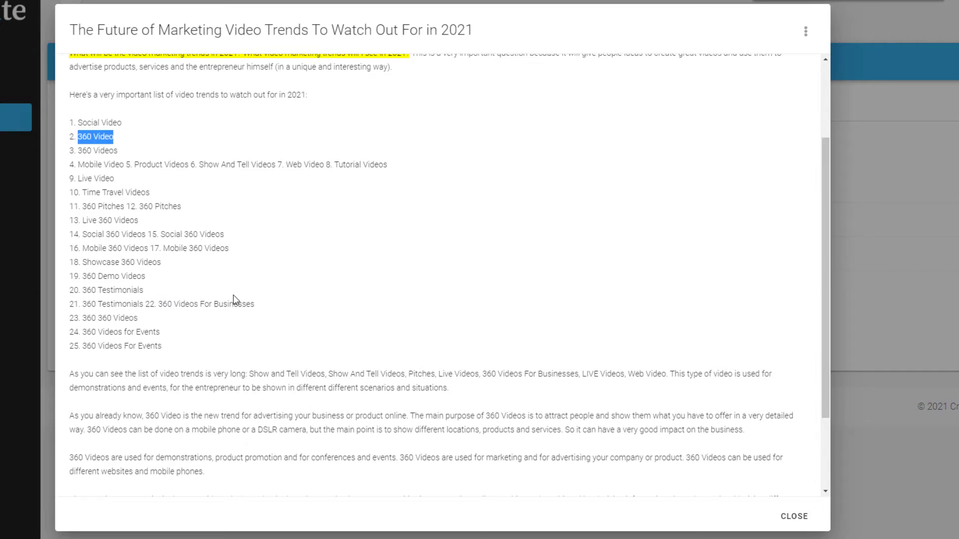
{"action": "scroll", "coordinate": [233, 302], "scroll_direction": "down", "scroll_amount": 3}
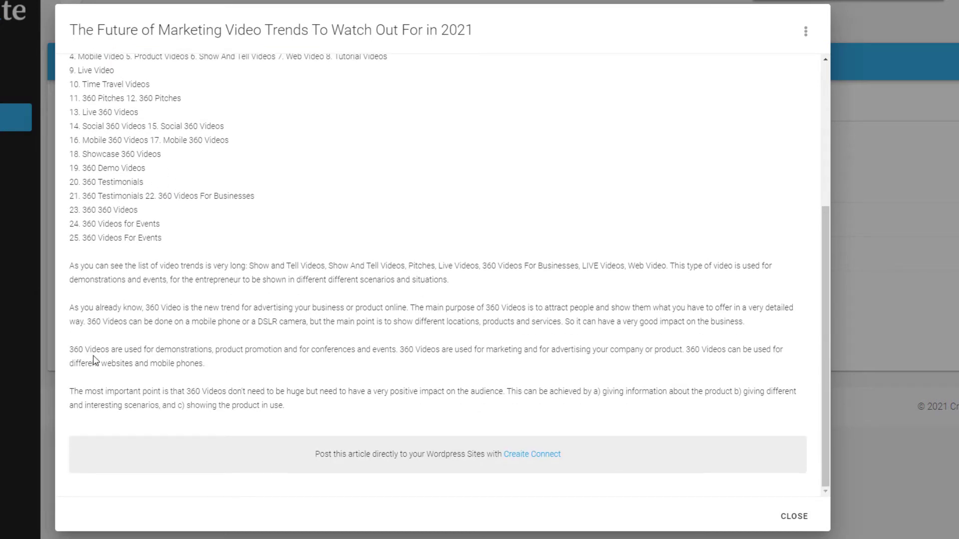
- Examine the closing paragraphs about 360 Videos in the video marketing trends article, recheck its list and close the article
{"action": "left_click_drag", "start_coordinate": [72, 348], "coordinate": [701, 363]}
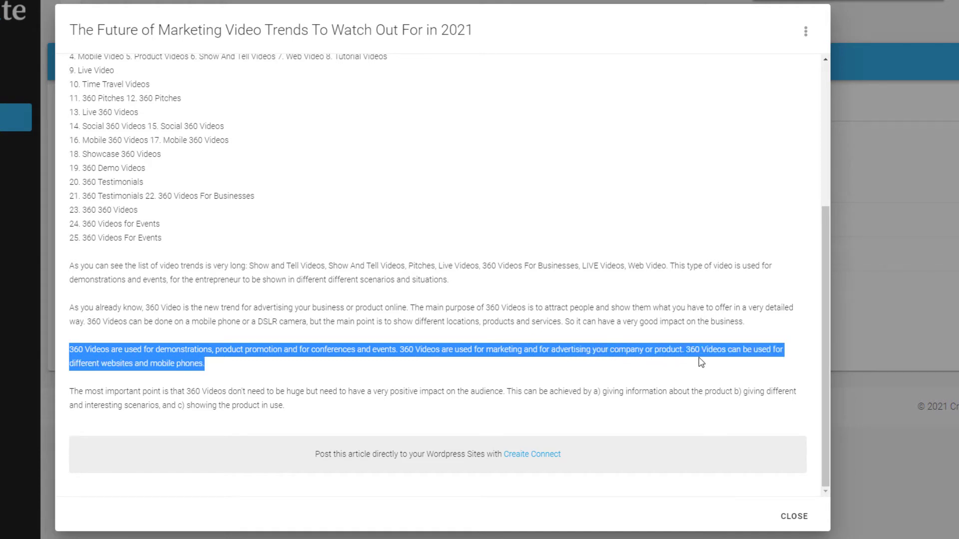
{"action": "left_click", "coordinate": [68, 348]}
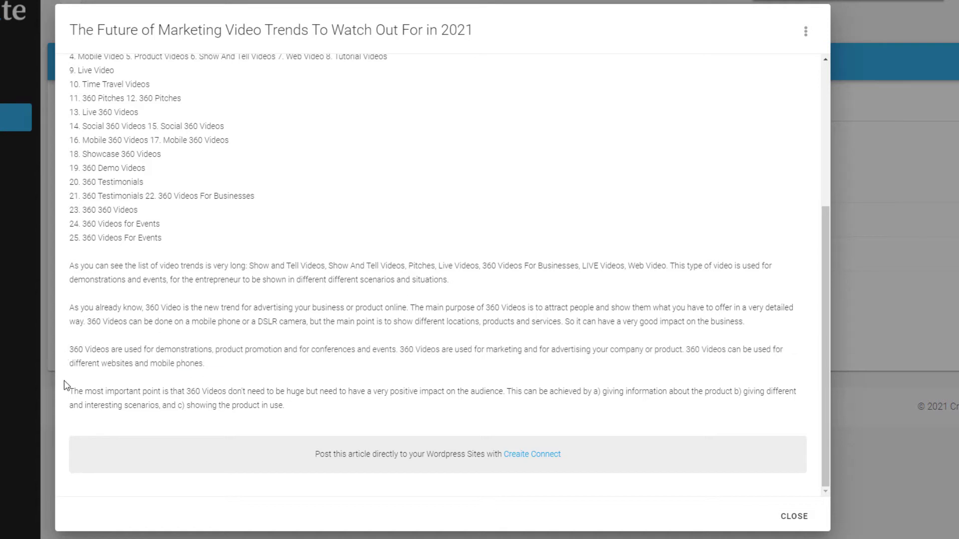
{"action": "left_click_drag", "start_coordinate": [74, 392], "coordinate": [660, 406]}
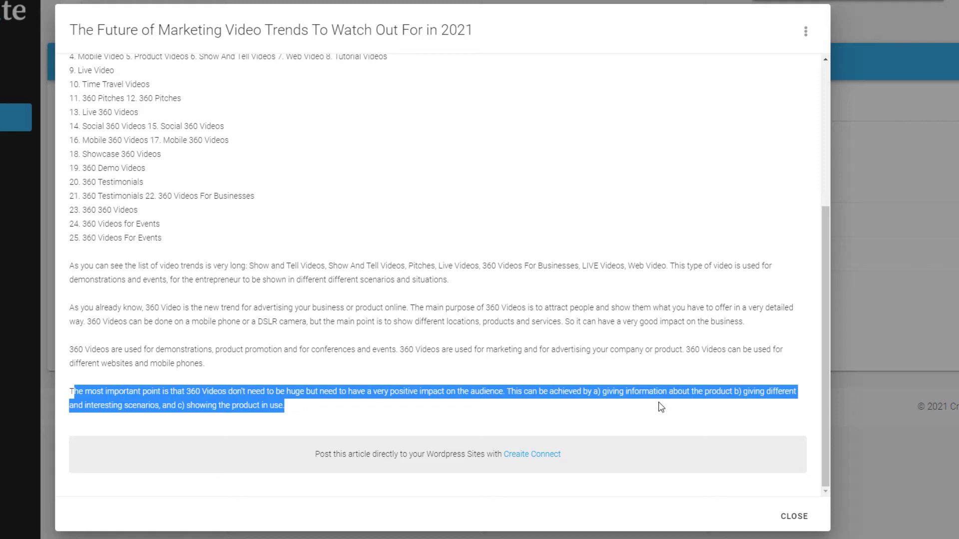
{"action": "left_click", "coordinate": [661, 407]}
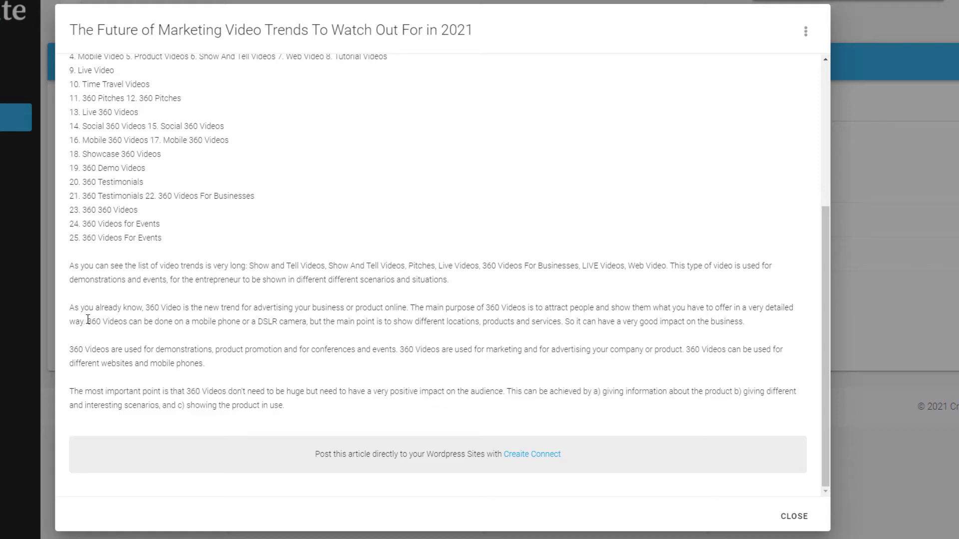
{"action": "left_click_drag", "start_coordinate": [88, 321], "coordinate": [319, 324]}
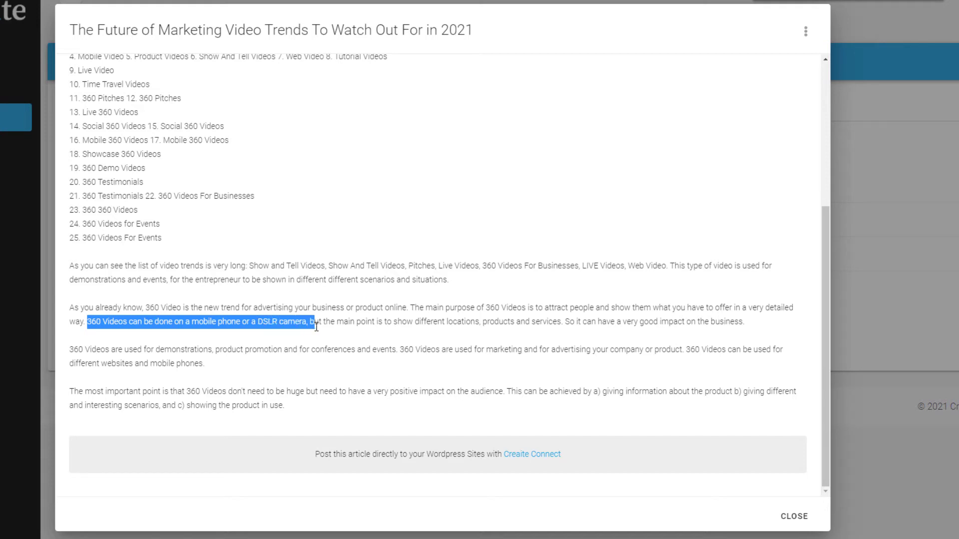
{"action": "left_click", "coordinate": [197, 377]}
{"action": "scroll", "coordinate": [195, 372], "scroll_direction": "up", "scroll_amount": 5}
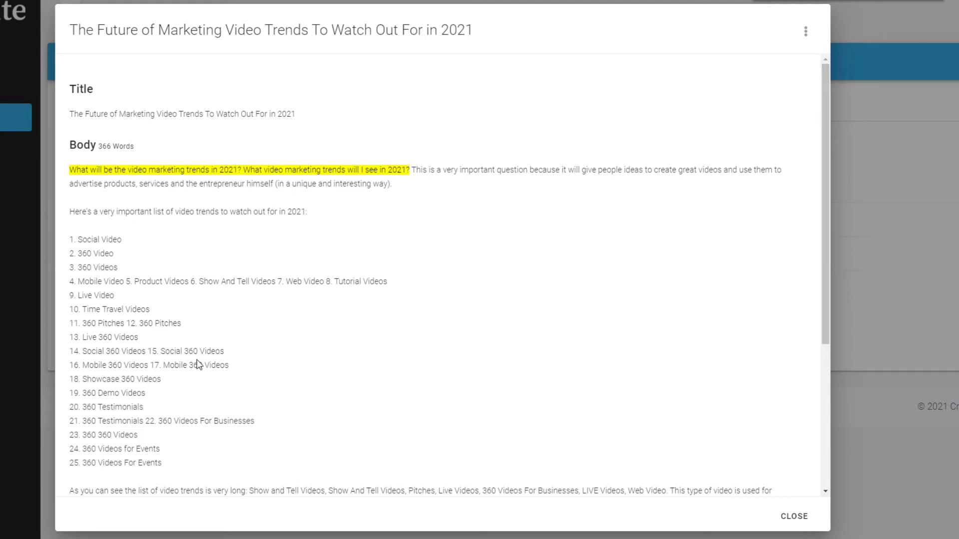
{"action": "left_click", "coordinate": [793, 518]}
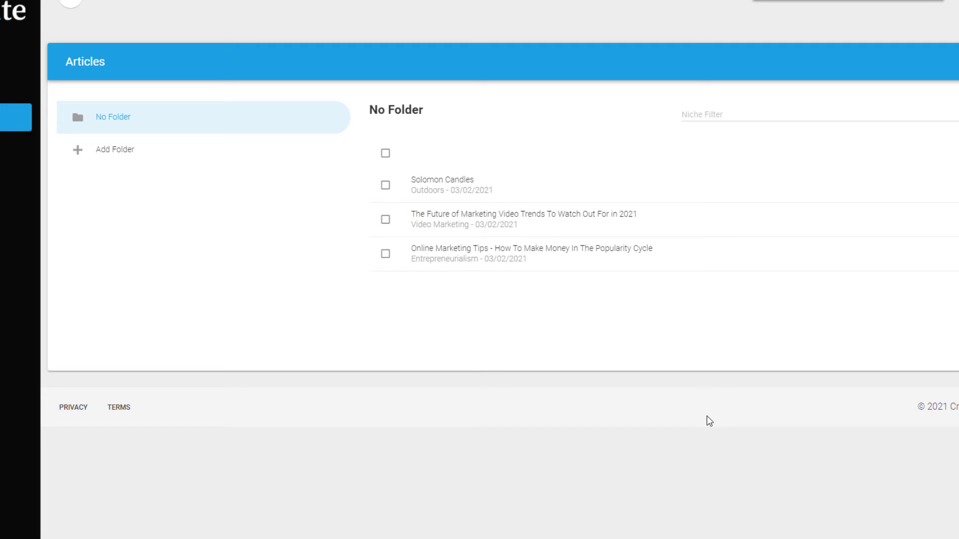
- Open the "Solomon Candles" article and search Google for the "Val d'Arguin" region in France named in its second paragraph
{"action": "left_click", "coordinate": [462, 187]}
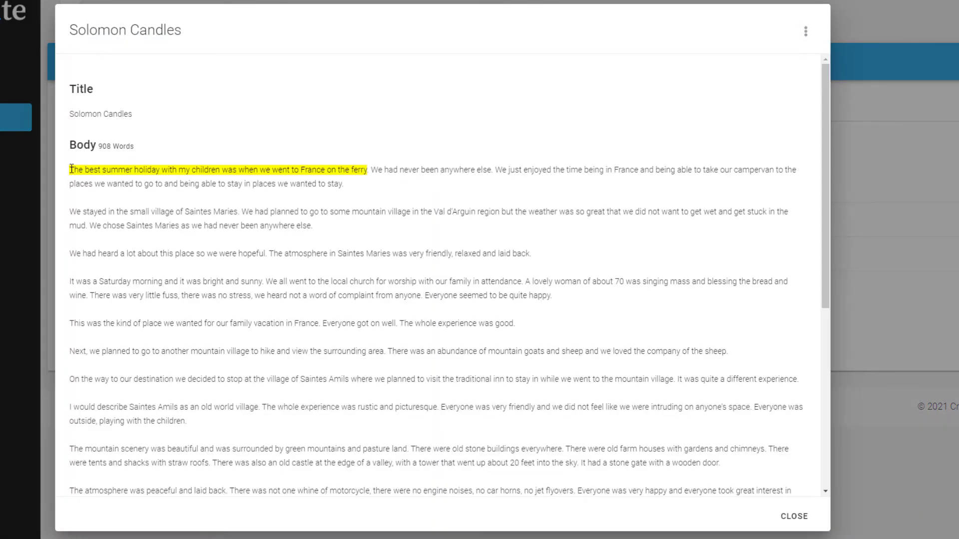
{"action": "left_click_drag", "start_coordinate": [71, 169], "coordinate": [371, 170]}
{"action": "left_click_drag", "start_coordinate": [435, 207], "coordinate": [474, 212]}
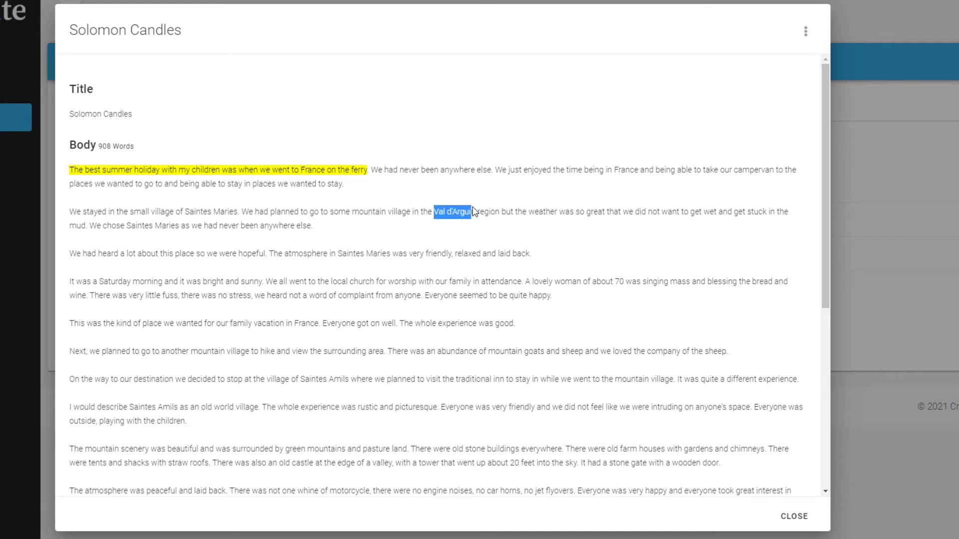
{"action": "right_click", "coordinate": [465, 214]}
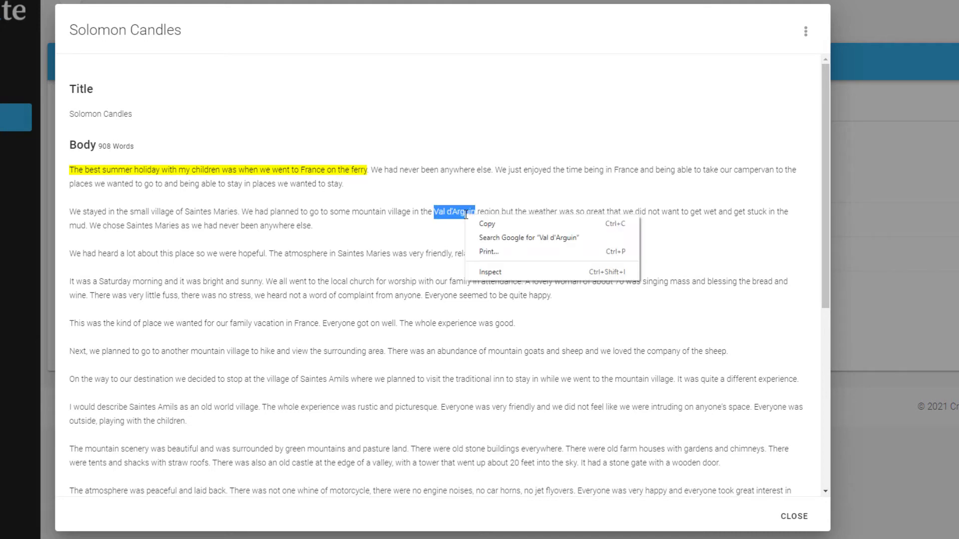
{"action": "left_click", "coordinate": [489, 236]}
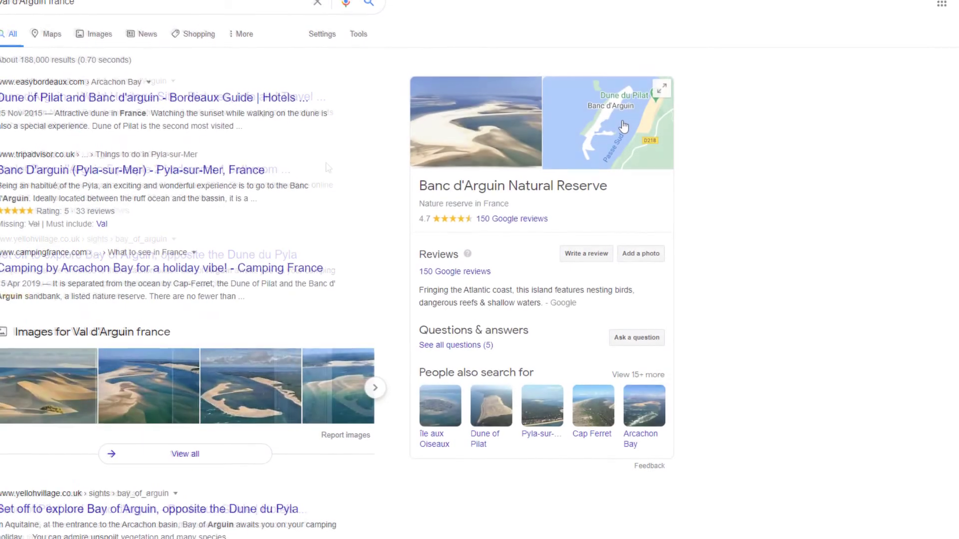
- Open the map of Banc d'Arguin and widen it to show the surrounding region of southwestern France
{"action": "left_click", "coordinate": [625, 129]}
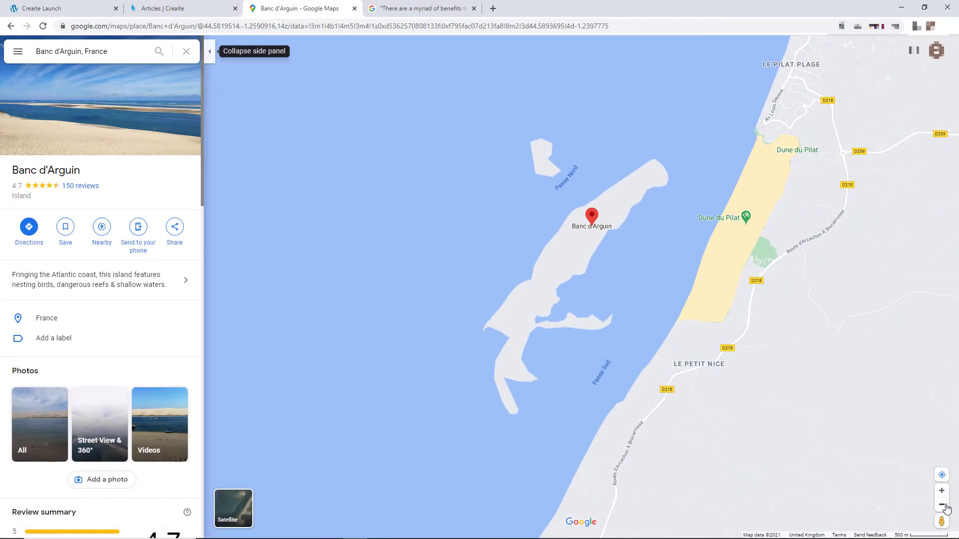
{"action": "left_click", "coordinate": [942, 505]}
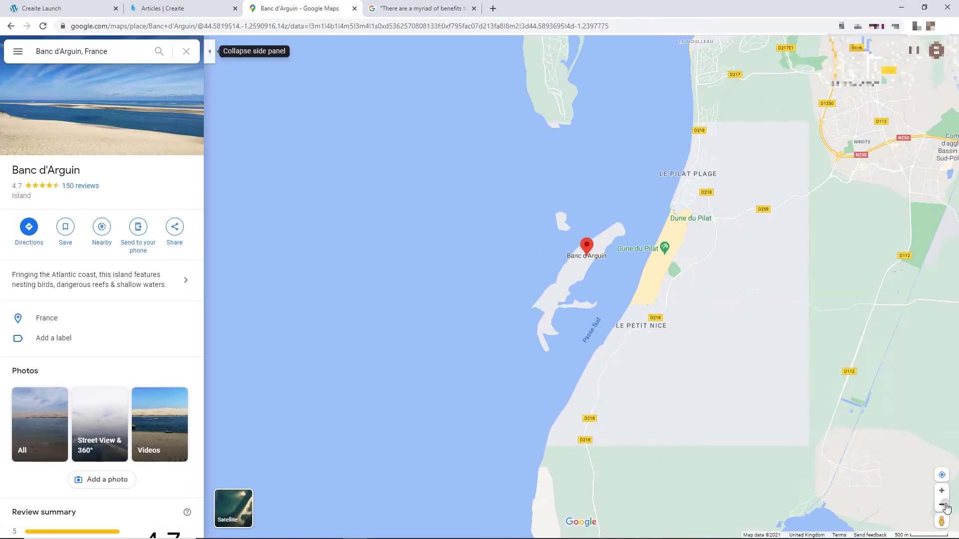
{"action": "left_click", "coordinate": [942, 505]}
{"action": "left_click", "coordinate": [942, 505]}
{"action": "left_click", "coordinate": [942, 505]}
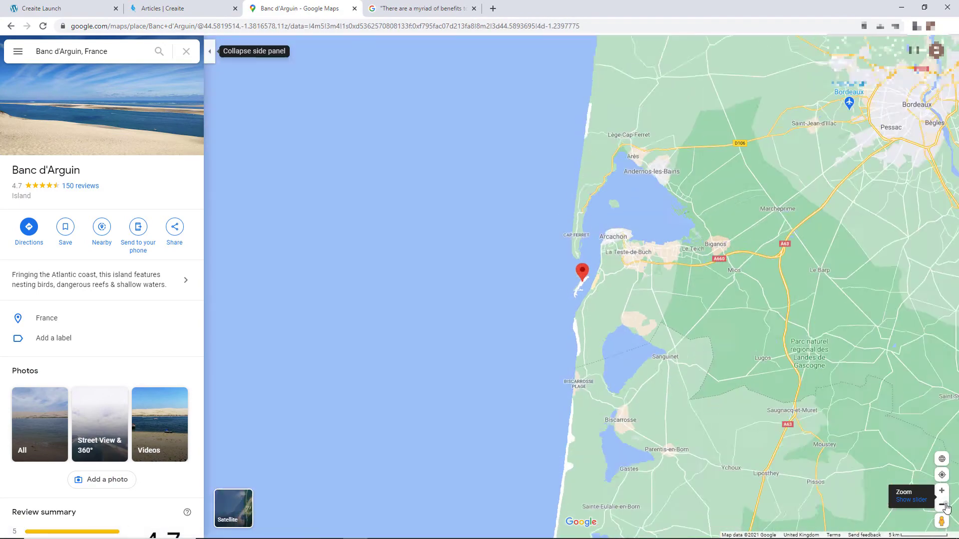
{"action": "left_click", "coordinate": [942, 505]}
{"action": "left_click", "coordinate": [942, 505]}
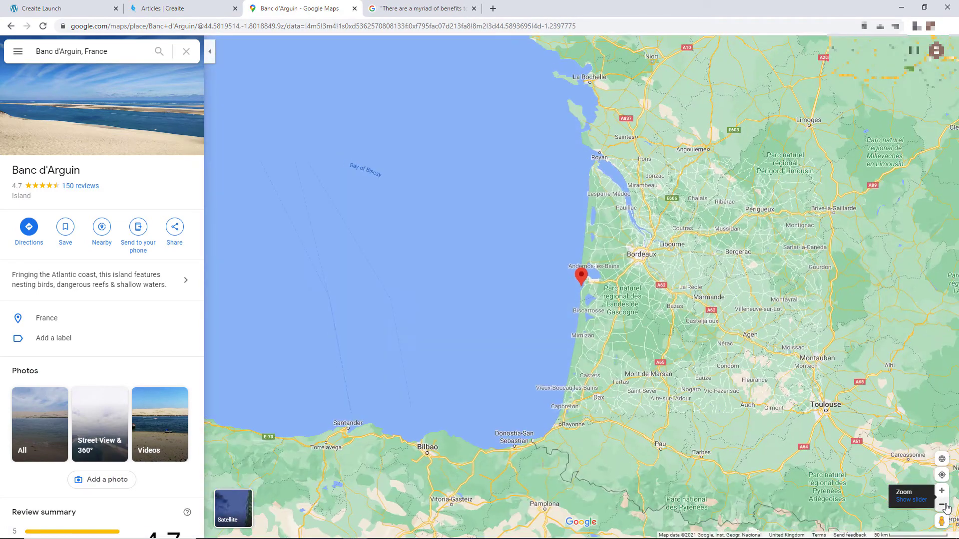
- Return to the "Solomon Candles" article and read through to its end, checking the story's coherence and the mountain village passage
{"action": "left_click", "coordinate": [165, 9]}
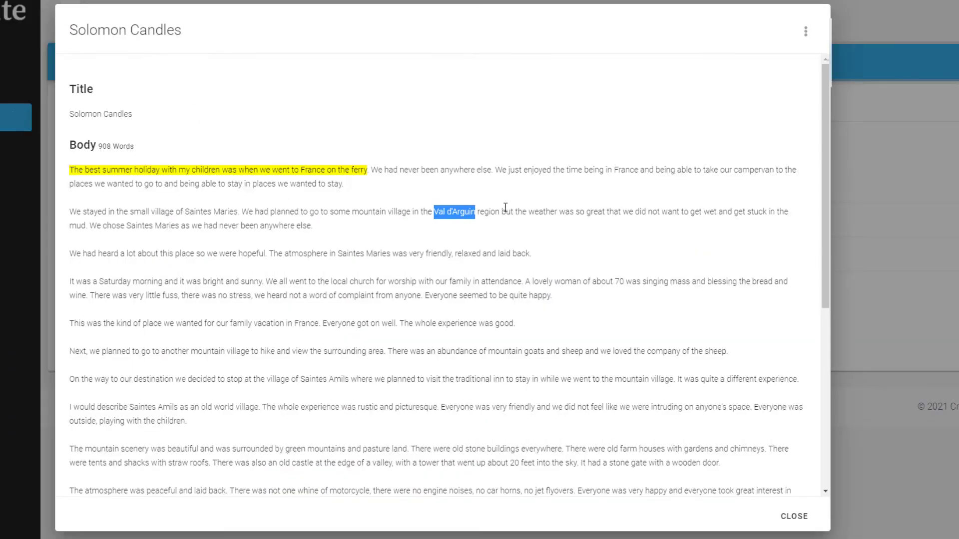
{"action": "left_click", "coordinate": [481, 210]}
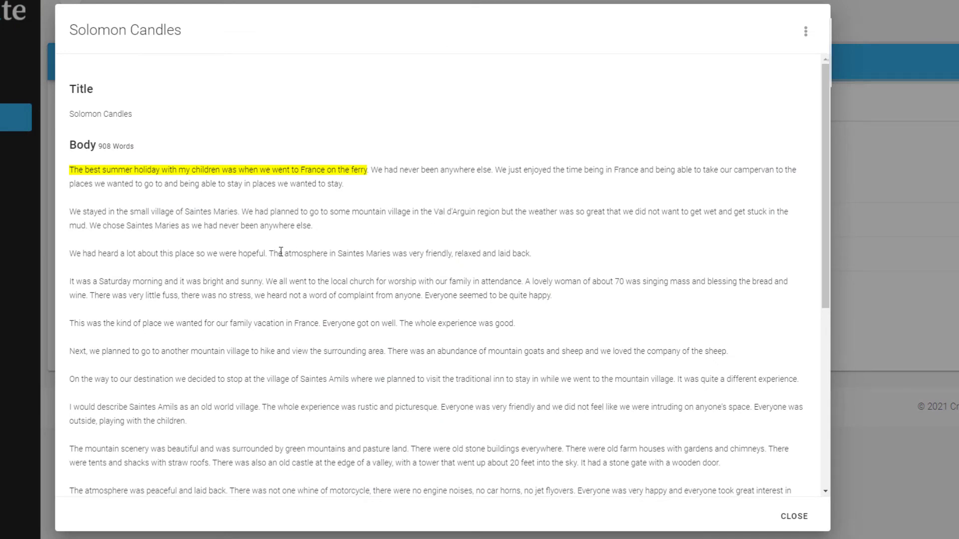
{"action": "scroll", "coordinate": [281, 252], "scroll_direction": "down", "scroll_amount": 5}
{"action": "left_click_drag", "start_coordinate": [74, 312], "coordinate": [649, 313]}
{"action": "scroll", "coordinate": [487, 415], "scroll_direction": "down", "scroll_amount": 1}
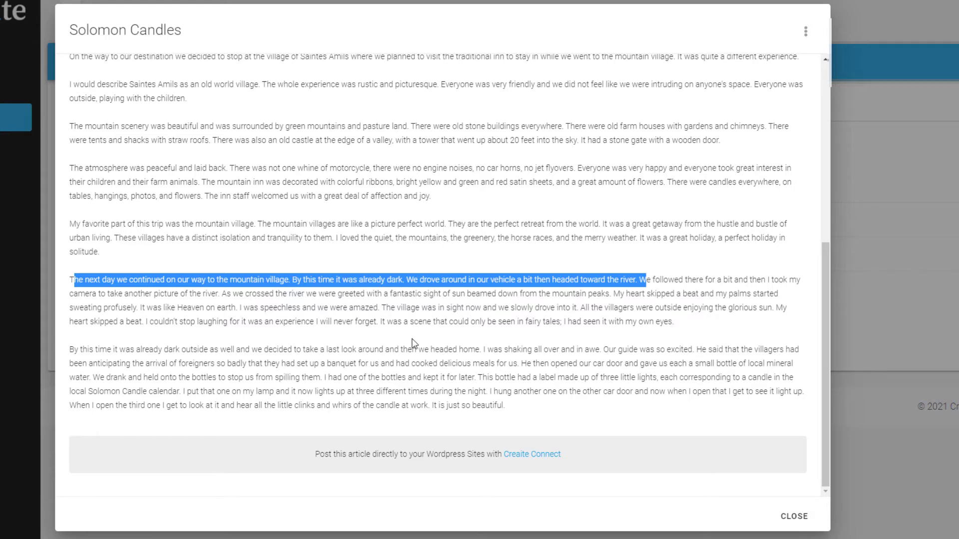
{"action": "scroll", "coordinate": [413, 344], "scroll_direction": "up", "scroll_amount": 7}
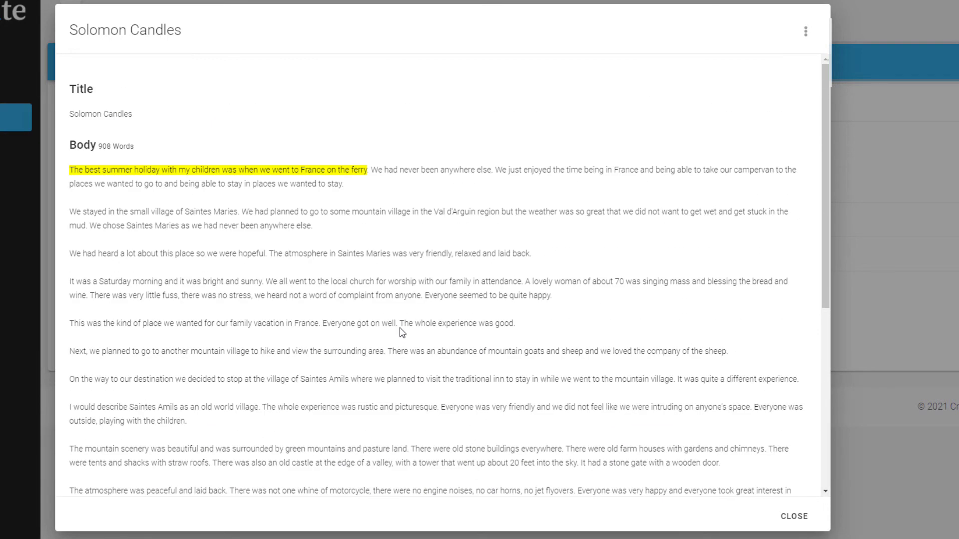
{"action": "scroll", "coordinate": [439, 265], "scroll_direction": "down", "scroll_amount": 4}
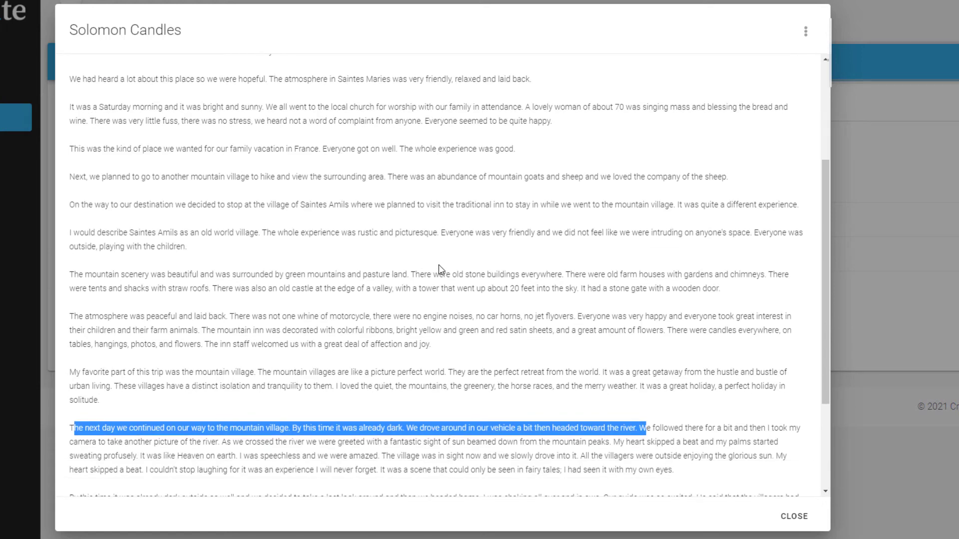
{"action": "scroll", "coordinate": [438, 268], "scroll_direction": "down", "scroll_amount": 3}
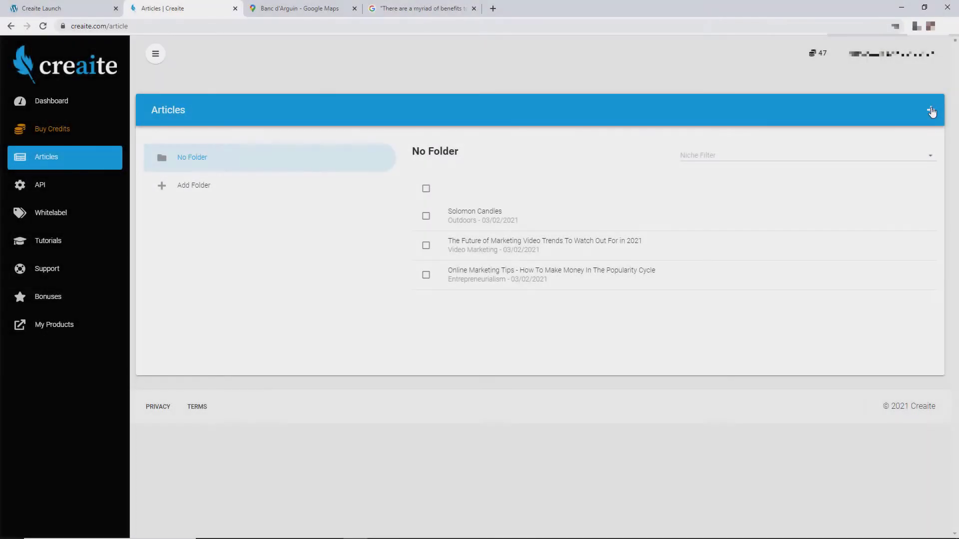
- Begin a new article and set its type to Standard
{"action": "left_click", "coordinate": [931, 109]}
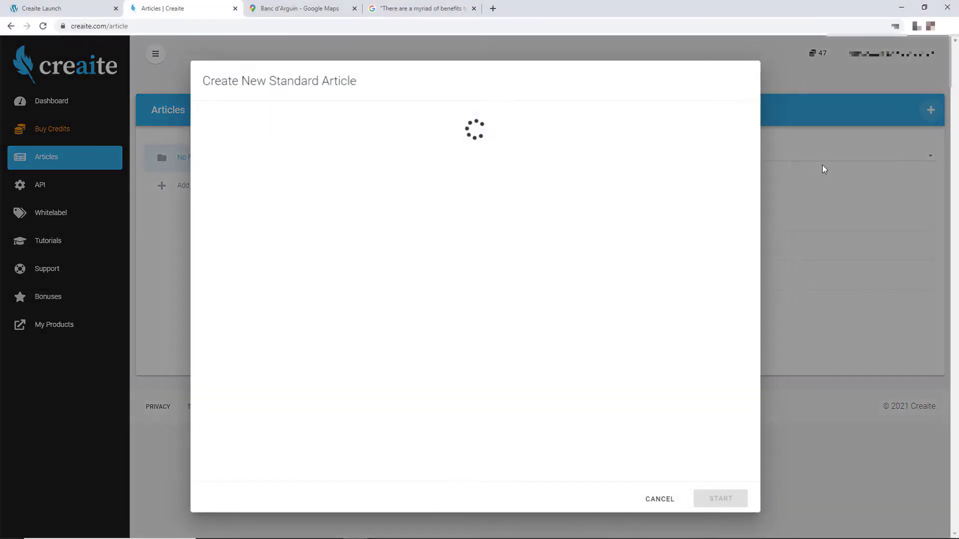
{"action": "left_click", "coordinate": [291, 150]}
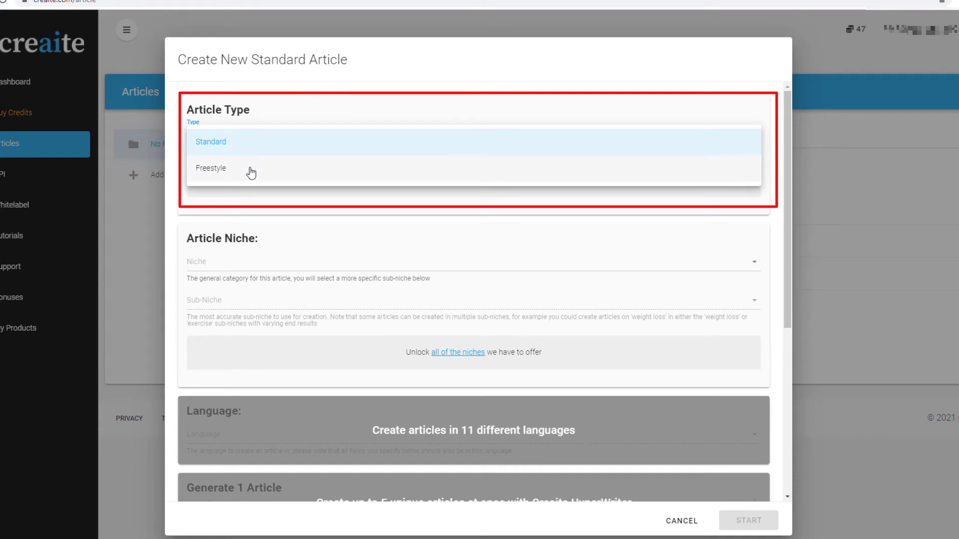
{"action": "left_click", "coordinate": [248, 146]}
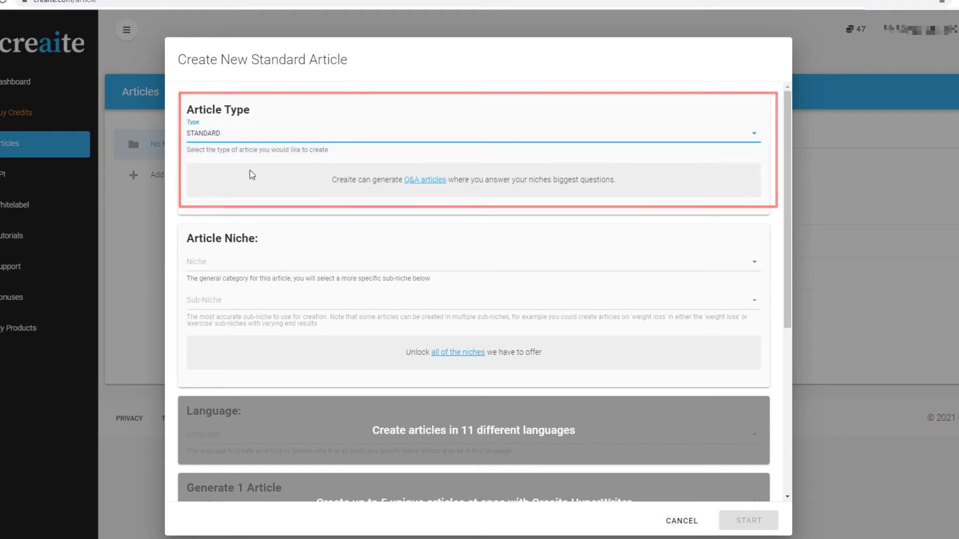
- Set the new article's niche to Online Marketing and its sub-niche to Video Marketing
{"action": "scroll", "coordinate": [460, 198], "scroll_direction": "down", "scroll_amount": 1}
{"action": "left_click", "coordinate": [460, 205]}
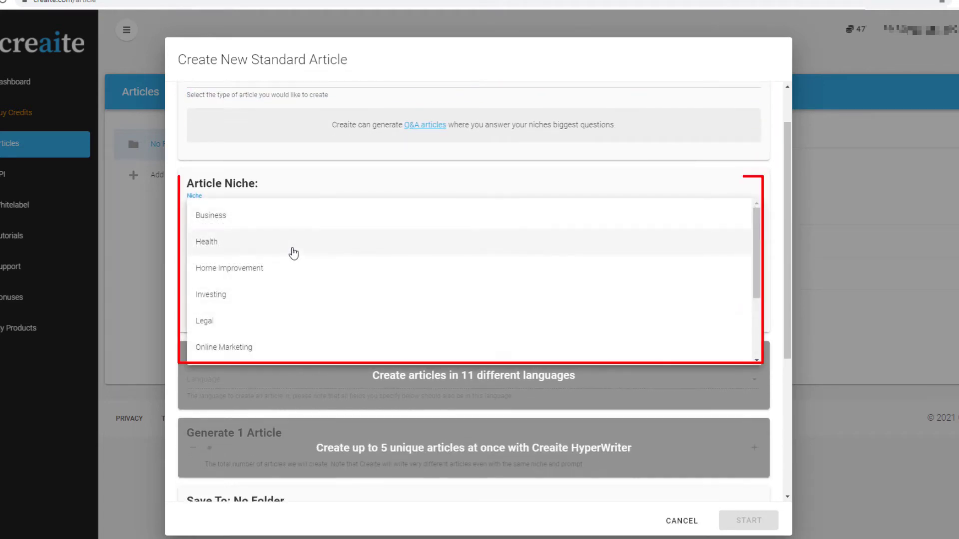
{"action": "scroll", "coordinate": [293, 253], "scroll_direction": "down", "scroll_amount": 2}
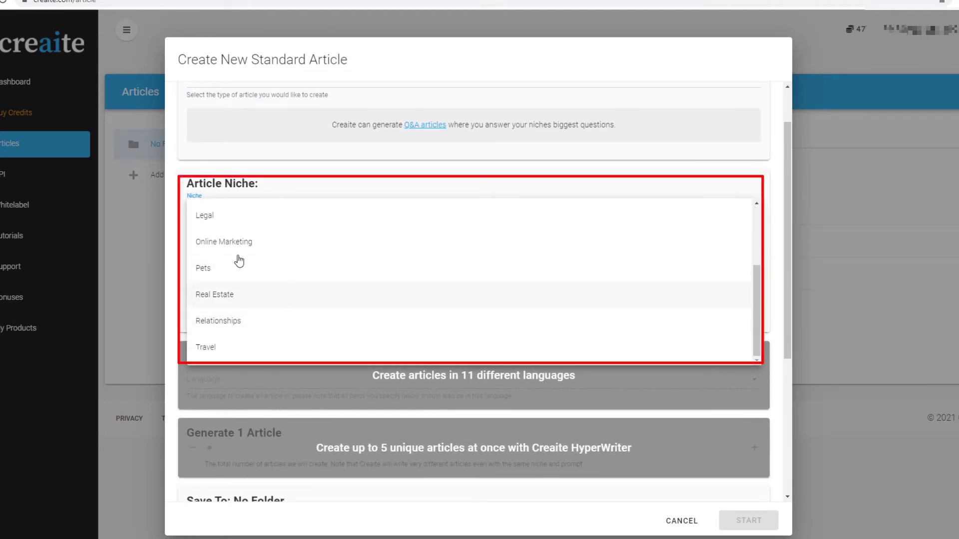
{"action": "left_click", "coordinate": [261, 246]}
{"action": "left_click", "coordinate": [257, 248]}
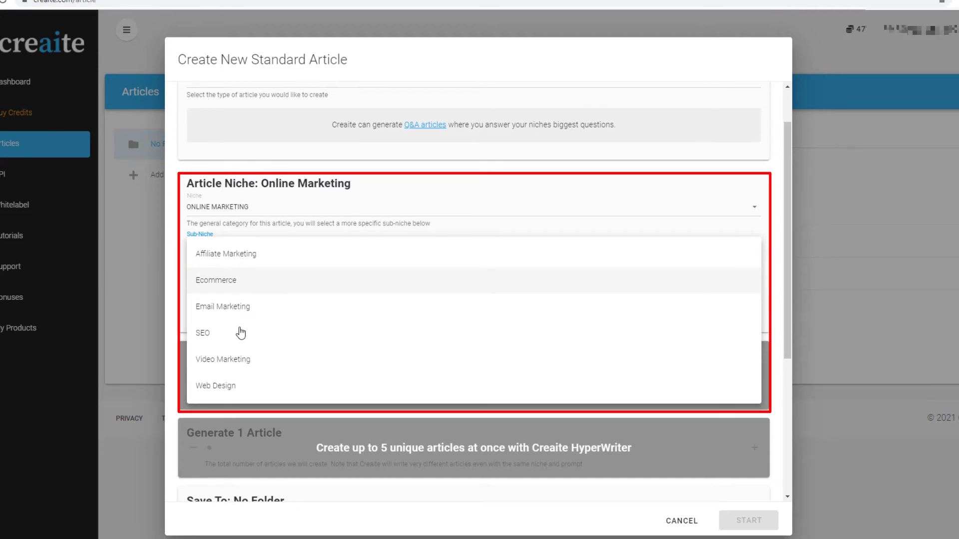
{"action": "left_click", "coordinate": [237, 366]}
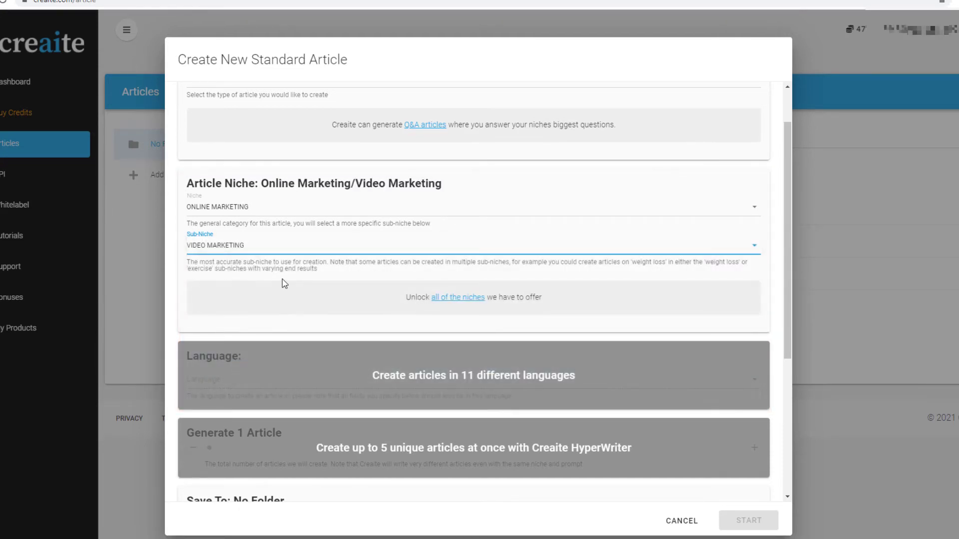
- Enter the starting prompt "Which is the best video format for instagram?" and start generating the article
{"action": "scroll", "coordinate": [283, 280], "scroll_direction": "down", "scroll_amount": 2}
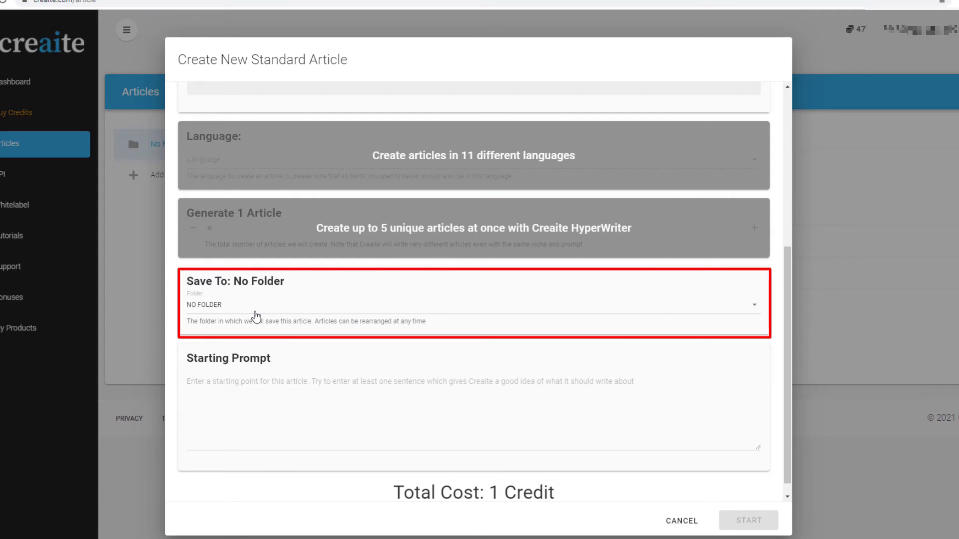
{"action": "left_click", "coordinate": [269, 391]}
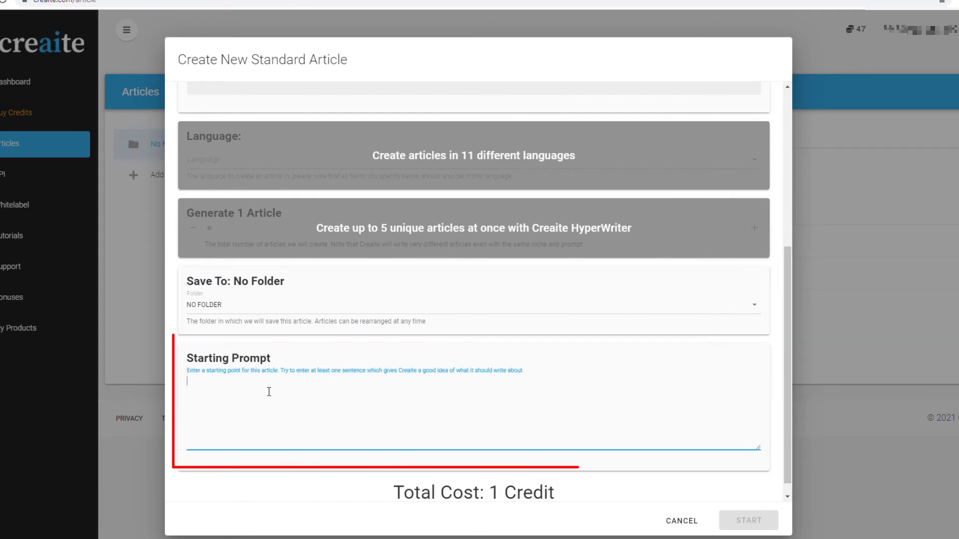
{"action": "type", "text": "Which is the best"}
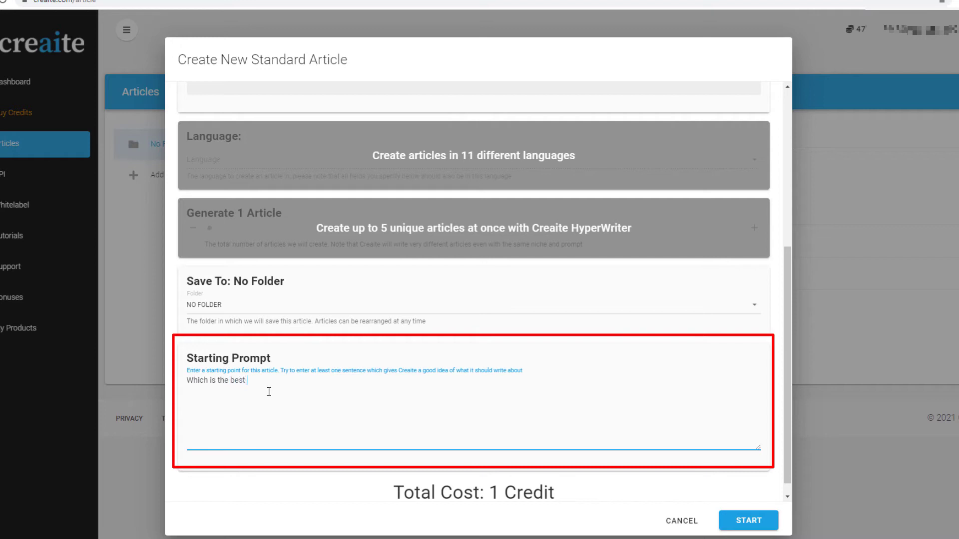
{"action": "type", "text": " video"}
{"action": "type", "text": "rmat for instagram?"}
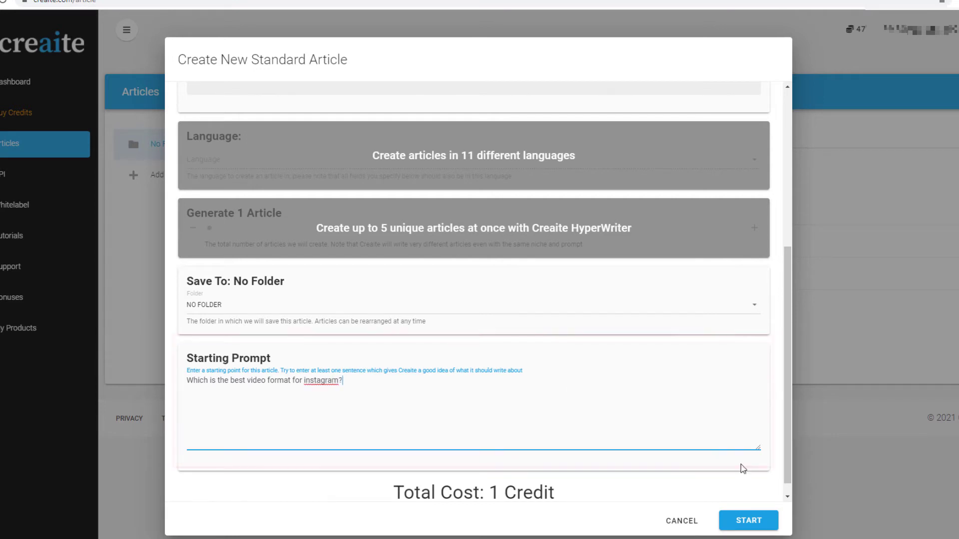
{"action": "left_click", "coordinate": [746, 521]}
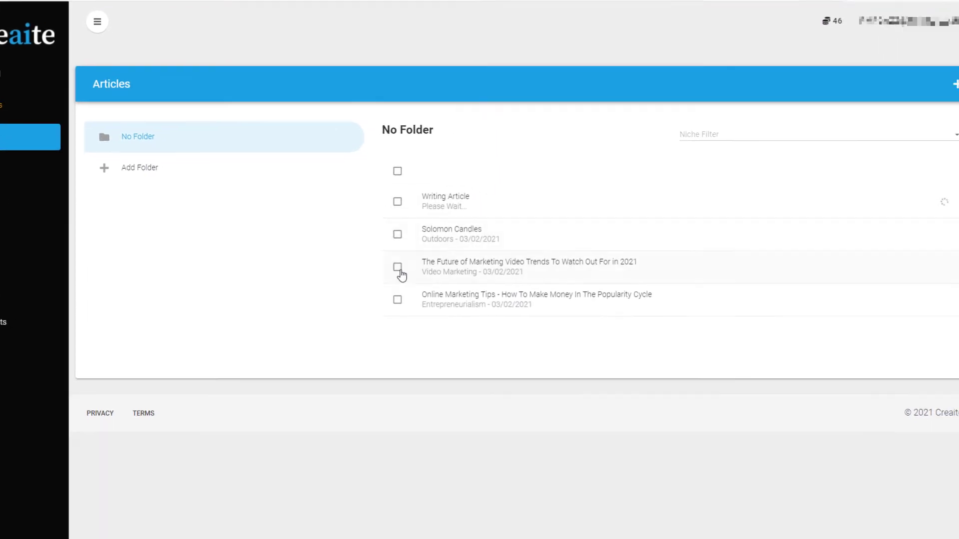
- Filter the article list by the Video Marketing niche
{"action": "left_click", "coordinate": [713, 129]}
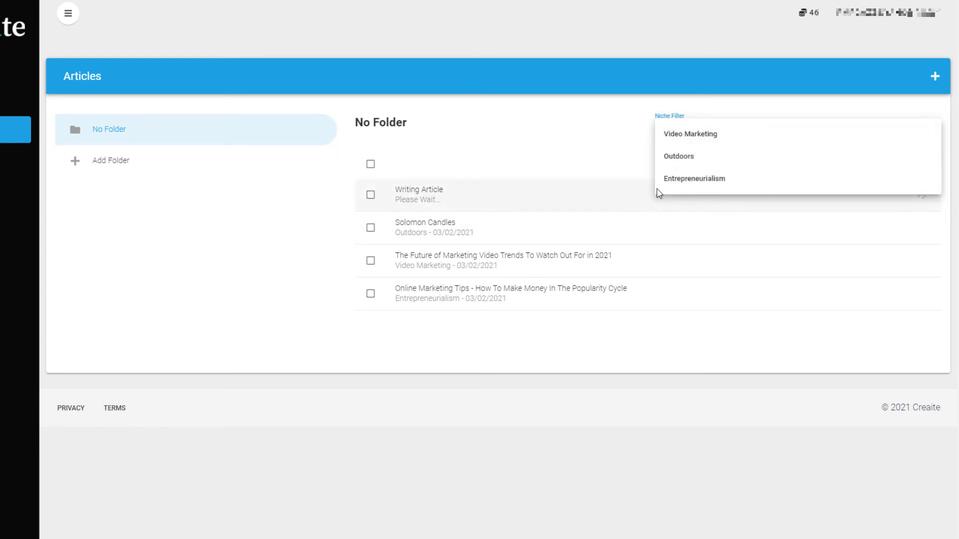
{"action": "left_click", "coordinate": [690, 135]}
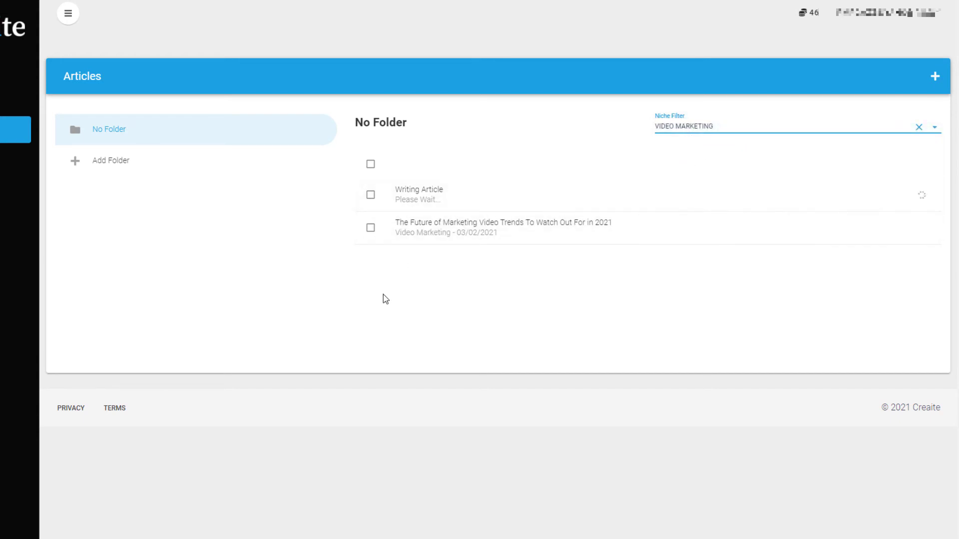
- Select the article "The Future of Marketing Video Trends To Watch Out For in 2021" to check its bulk actions, and deselect it
{"action": "left_click", "coordinate": [371, 227]}
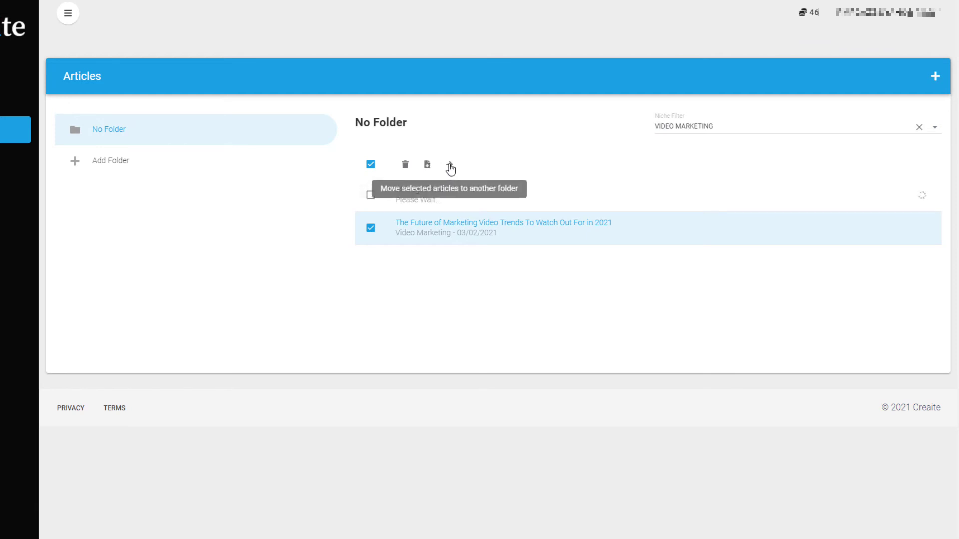
{"action": "left_click", "coordinate": [370, 228]}
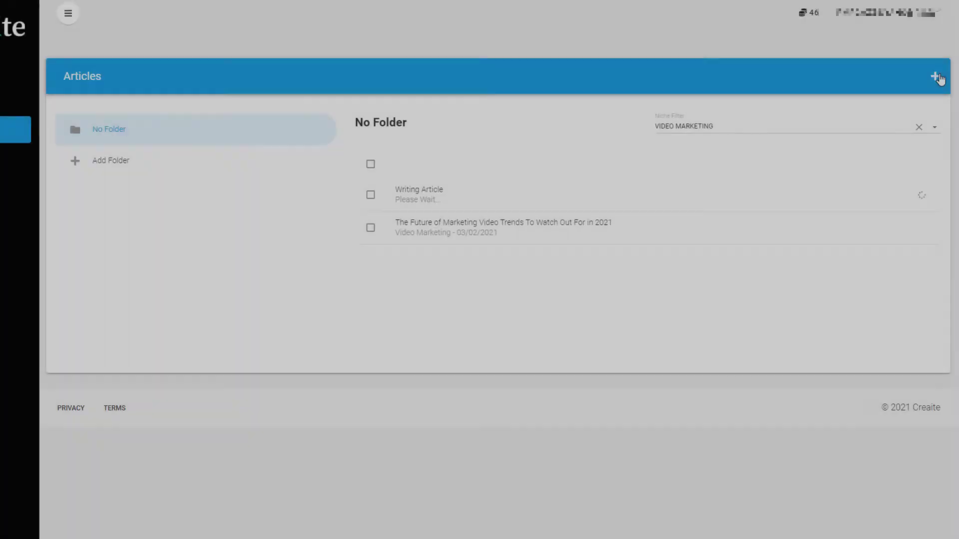
- From a new Standard article, open the offer to unlock all niches and examine the niches it lists
{"action": "left_click", "coordinate": [722, 177]}
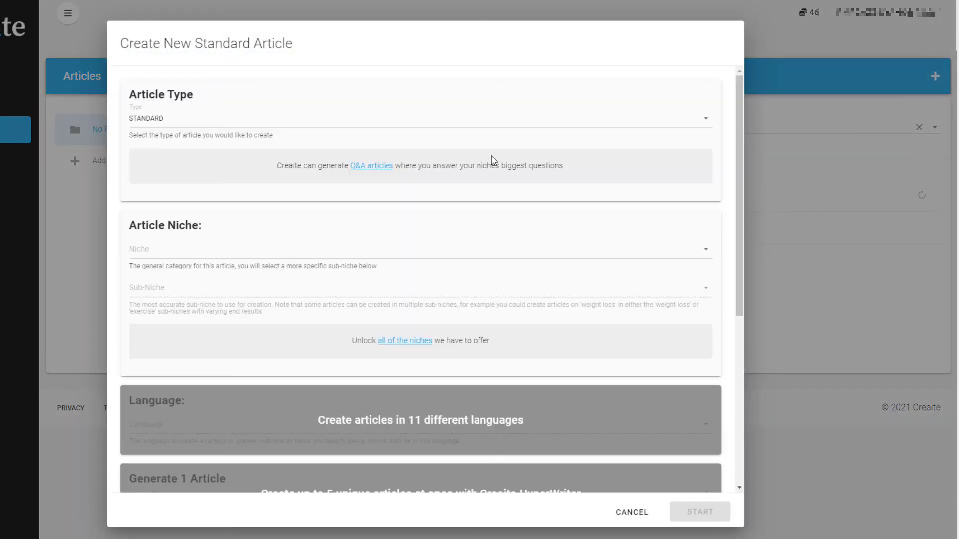
{"action": "left_click", "coordinate": [407, 342]}
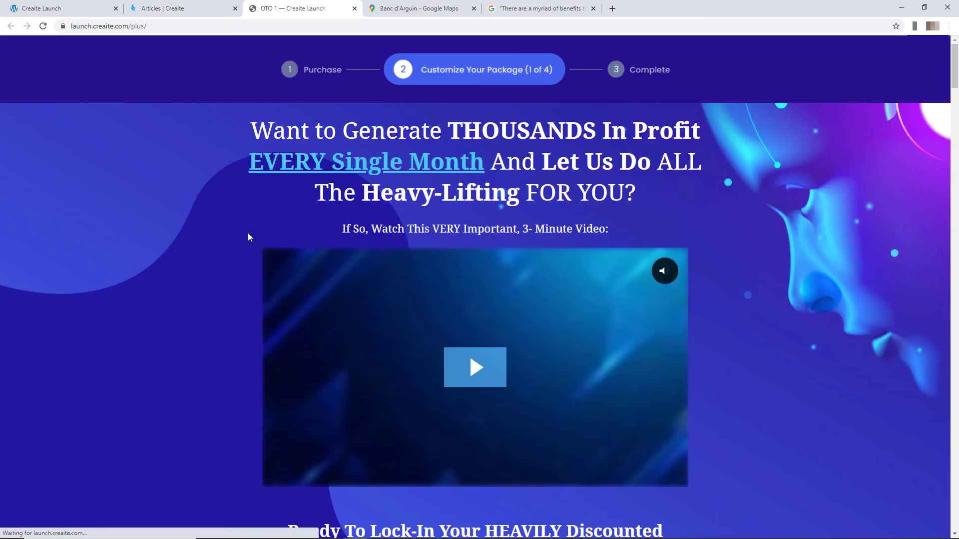
{"action": "scroll", "coordinate": [206, 239], "scroll_direction": "down", "scroll_amount": 10}
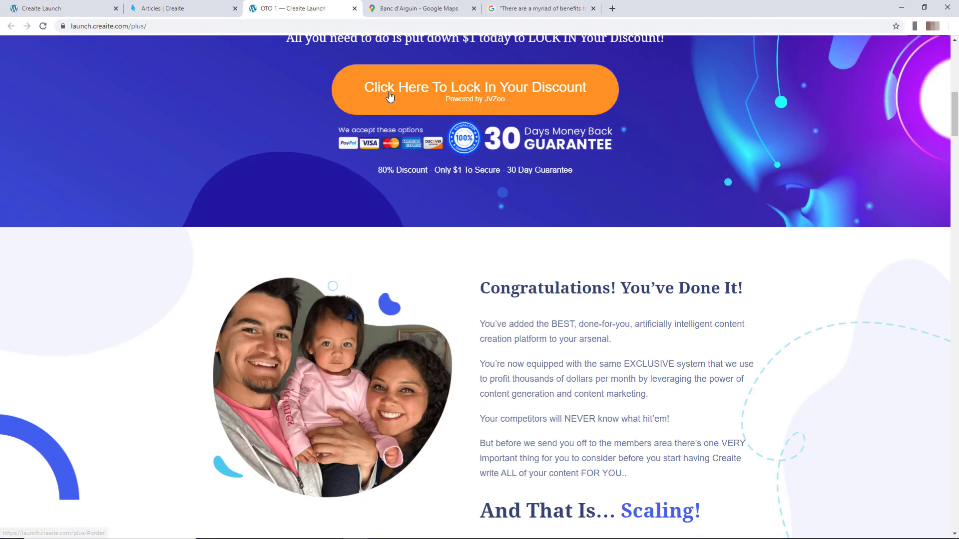
{"action": "scroll", "coordinate": [283, 340], "scroll_direction": "down", "scroll_amount": 20}
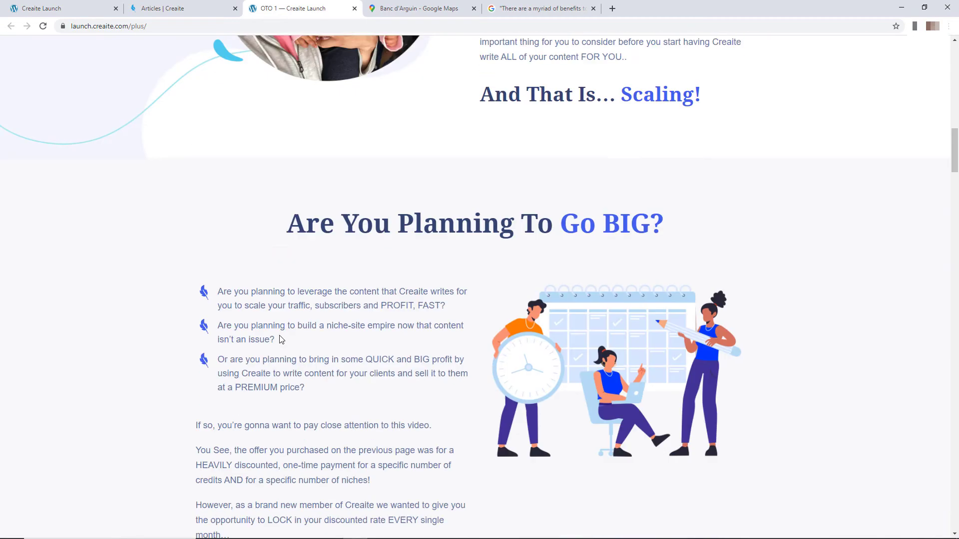
{"action": "scroll", "coordinate": [280, 339], "scroll_direction": "down", "scroll_amount": 16}
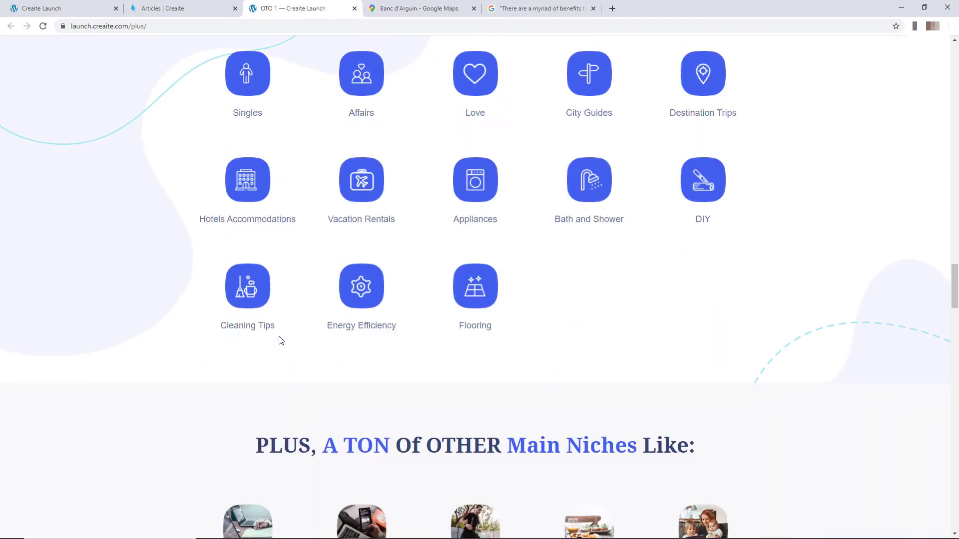
{"action": "scroll", "coordinate": [279, 344], "scroll_direction": "up", "scroll_amount": 6}
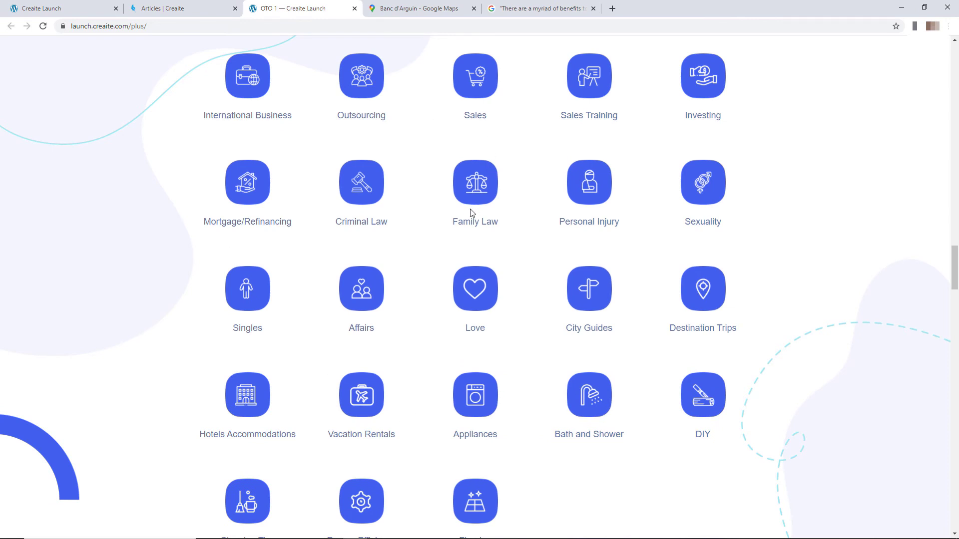
{"action": "scroll", "coordinate": [356, 323], "scroll_direction": "down", "scroll_amount": 12}
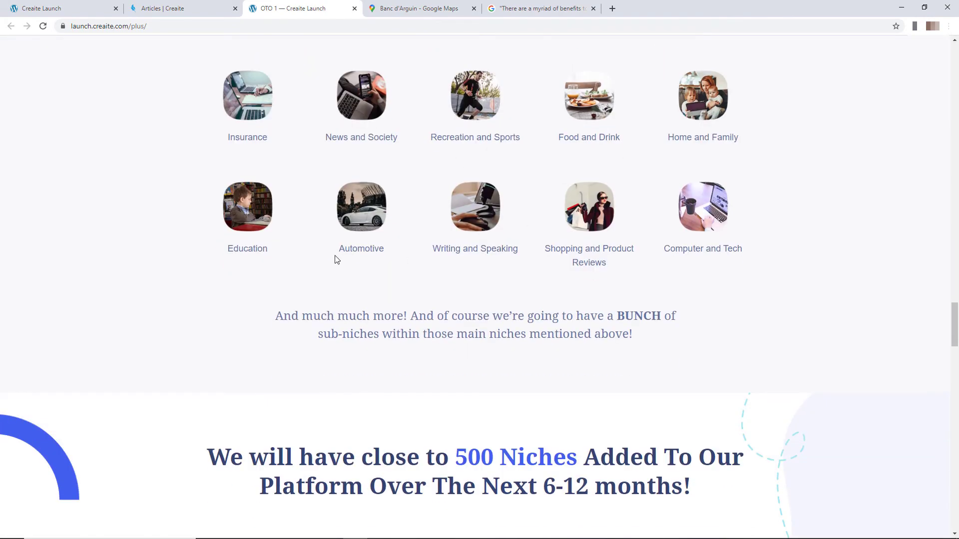
- Review the monthly membership plans in the upgrade offer and highlight the price terms of the 50-credit plan
{"action": "scroll", "coordinate": [410, 298], "scroll_direction": "down", "scroll_amount": 20}
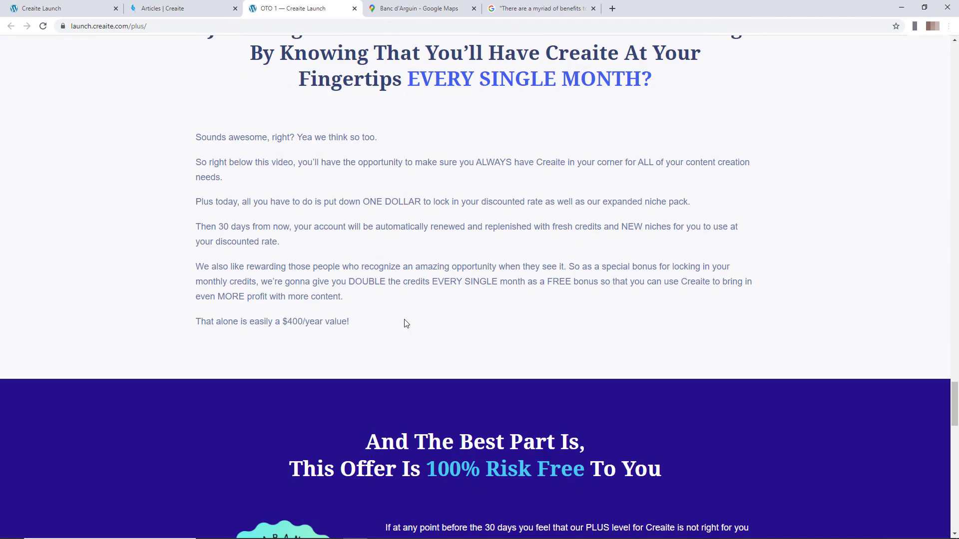
{"action": "scroll", "coordinate": [406, 324], "scroll_direction": "down", "scroll_amount": 12}
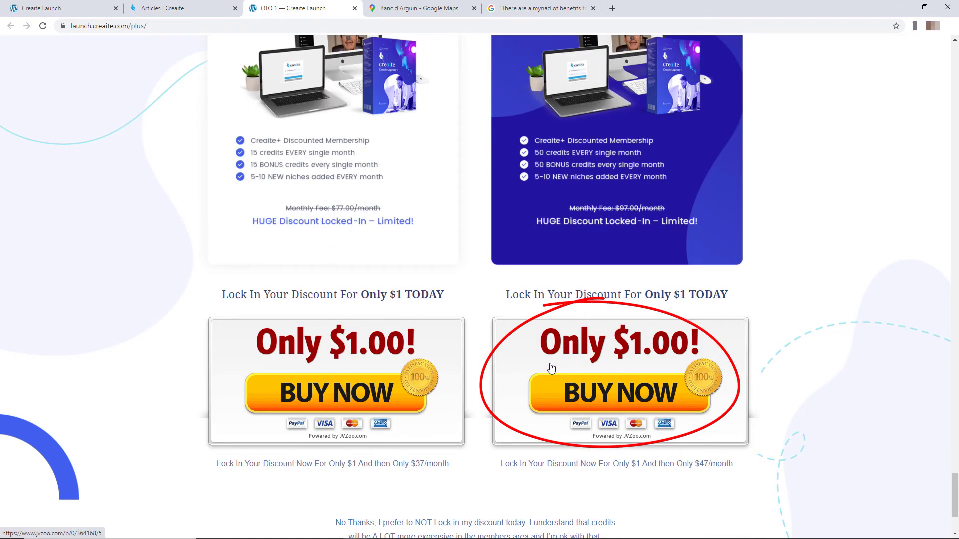
{"action": "scroll", "coordinate": [549, 350], "scroll_direction": "down", "scroll_amount": 1}
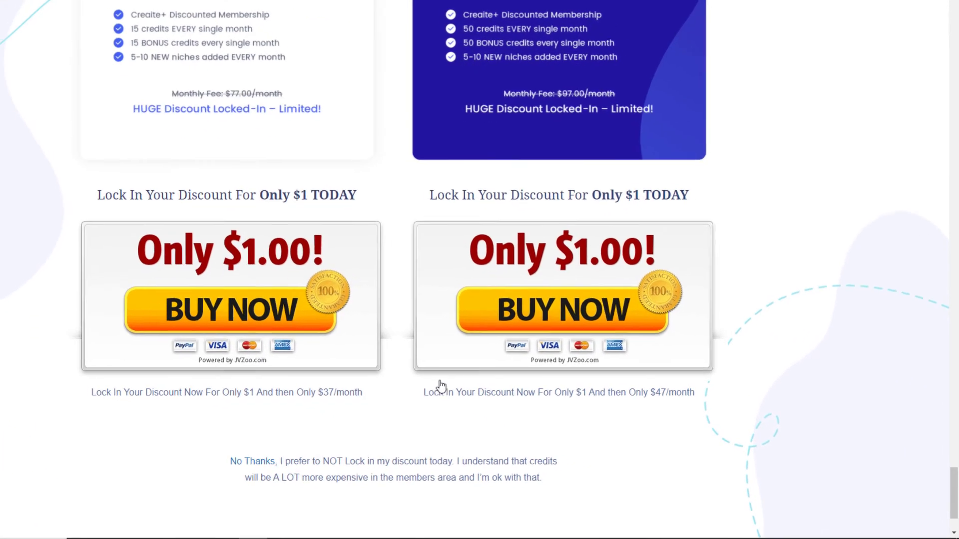
{"action": "left_click_drag", "start_coordinate": [426, 392], "coordinate": [668, 386]}
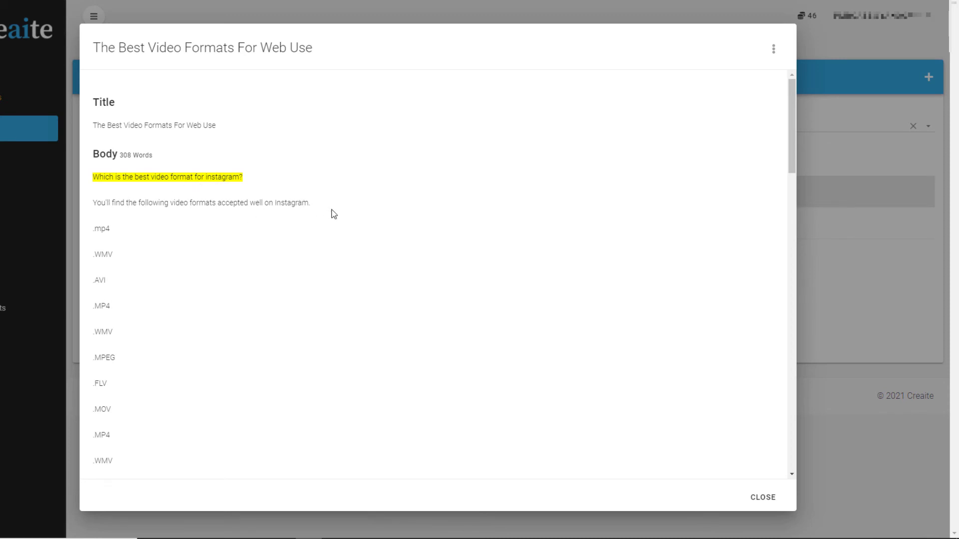
- Examine the list of accepted formats in the article "The Best Video Formats For Web Use", highlighting an .MP4 entry
{"action": "scroll", "coordinate": [159, 223], "scroll_direction": "down", "scroll_amount": 3}
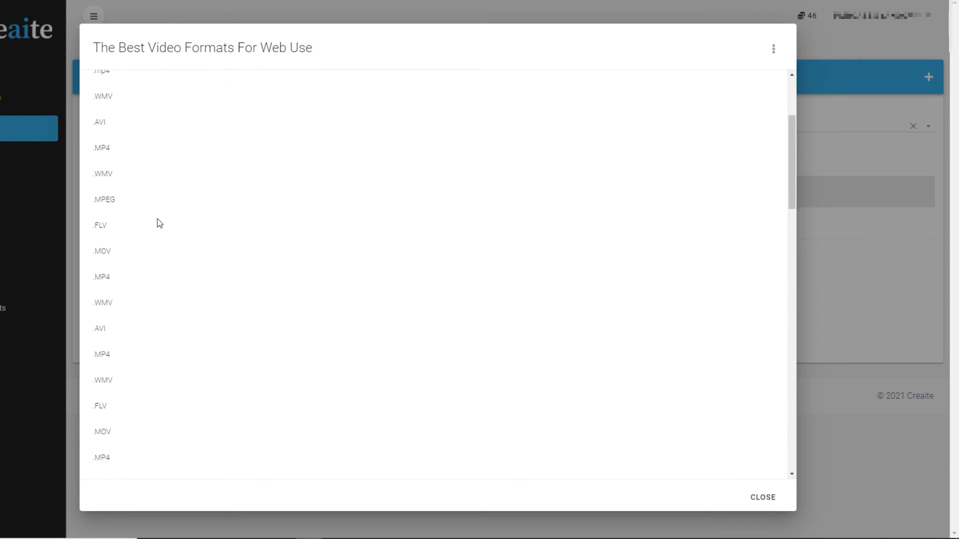
{"action": "scroll", "coordinate": [157, 220], "scroll_direction": "down", "scroll_amount": 4}
{"action": "double_click", "coordinate": [95, 243]}
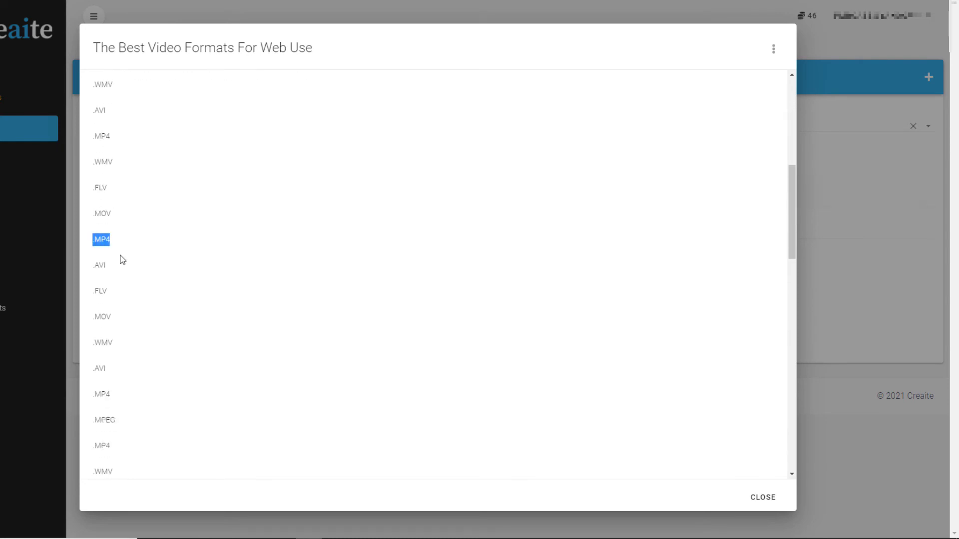
{"action": "scroll", "coordinate": [122, 259], "scroll_direction": "up", "scroll_amount": 6}
{"action": "scroll", "coordinate": [114, 188], "scroll_direction": "up", "scroll_amount": 2}
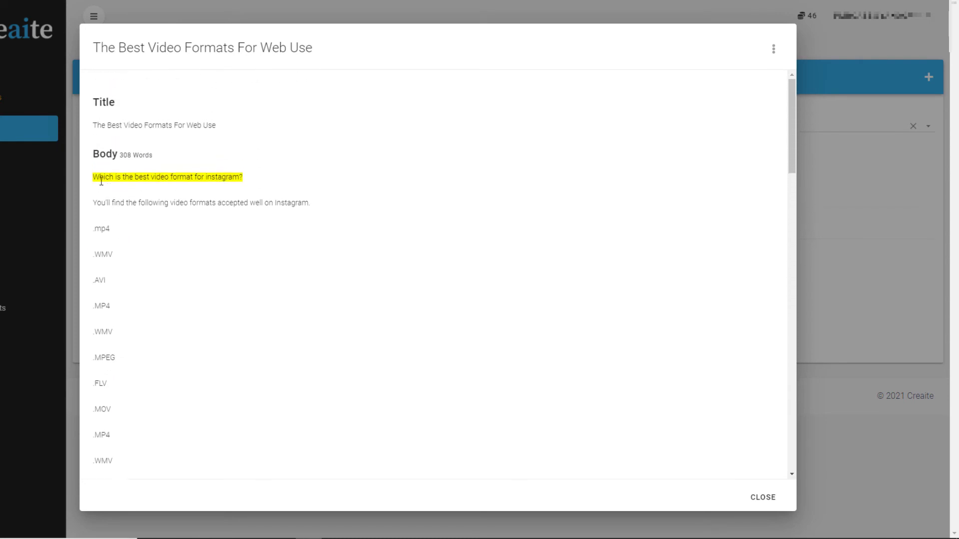
- Read the article through to its comparison of the video formats and its closing paragraph
{"action": "scroll", "coordinate": [97, 200], "scroll_direction": "down", "scroll_amount": 2}
{"action": "scroll", "coordinate": [208, 274], "scroll_direction": "down", "scroll_amount": 10}
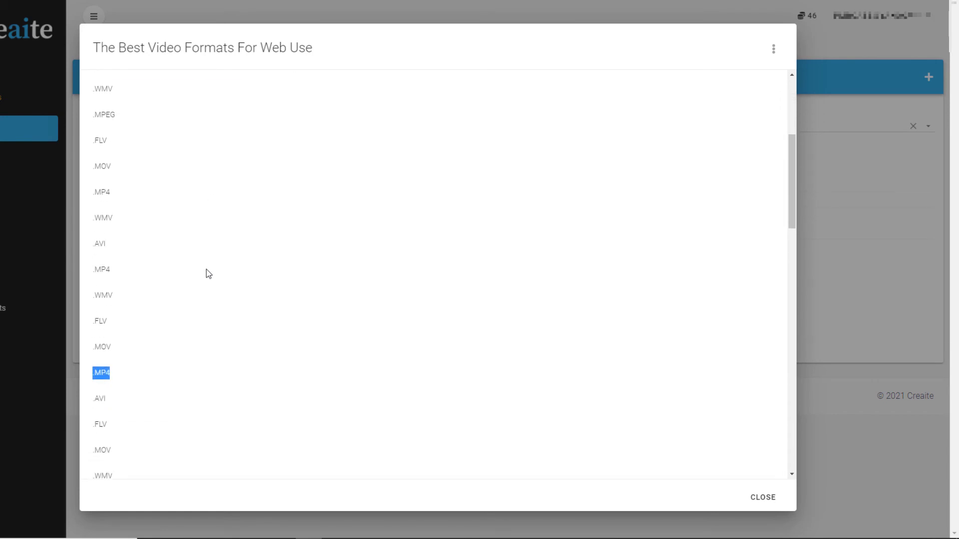
{"action": "scroll", "coordinate": [207, 273], "scroll_direction": "down", "scroll_amount": 10}
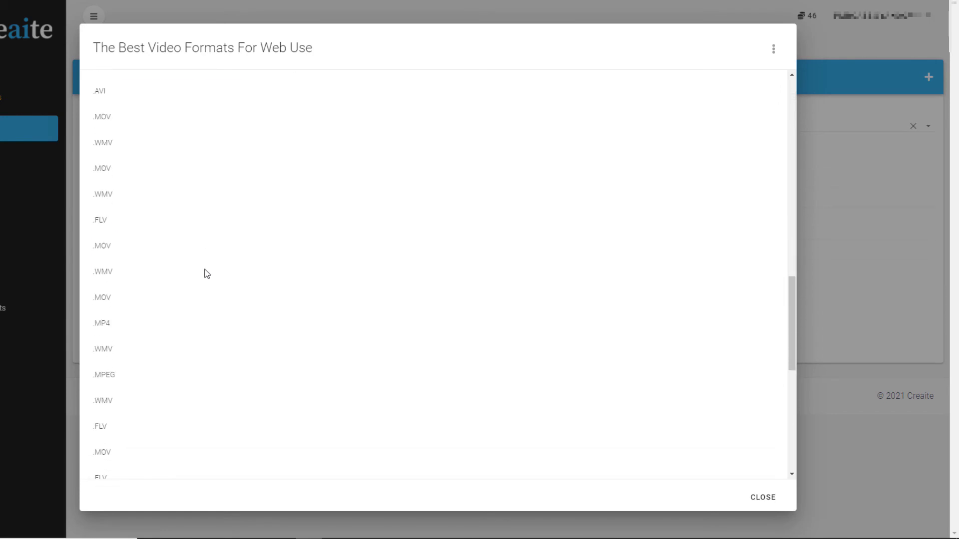
{"action": "scroll", "coordinate": [200, 268], "scroll_direction": "down", "scroll_amount": 2}
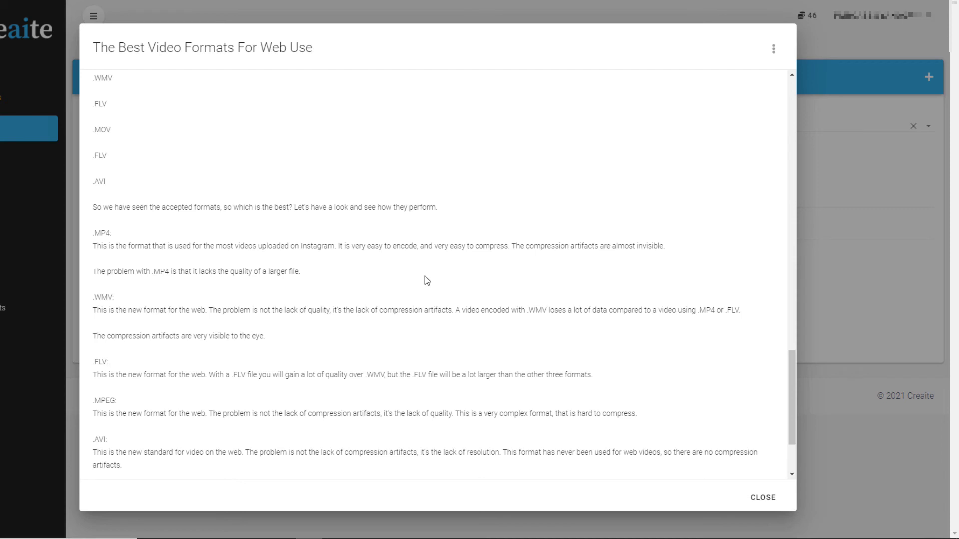
{"action": "scroll", "coordinate": [425, 281], "scroll_direction": "down", "scroll_amount": 3}
{"action": "scroll", "coordinate": [255, 197], "scroll_direction": "down", "scroll_amount": 1}
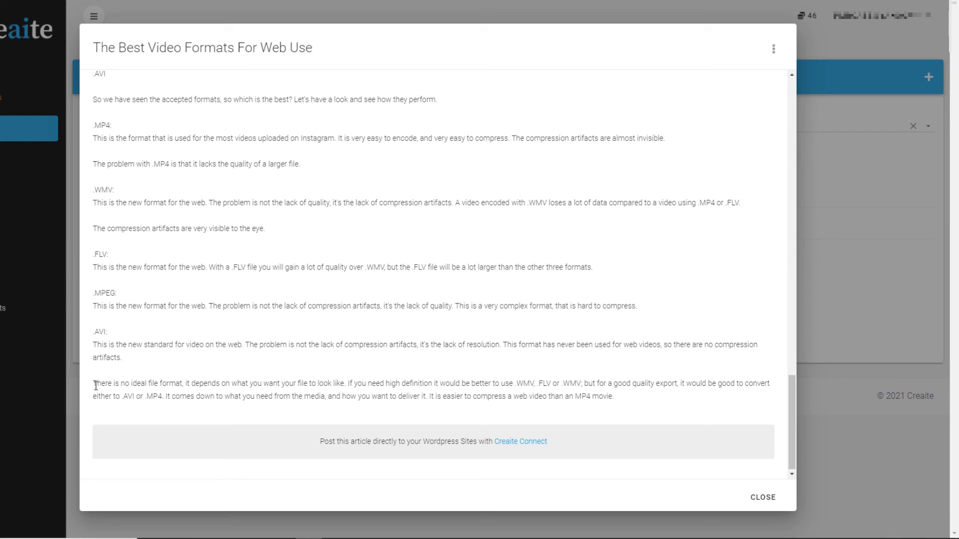
- Highlight "There is no ideal file format" and the .AVI recommendation in the article's closing paragraph
{"action": "left_click_drag", "start_coordinate": [92, 387], "coordinate": [185, 388]}
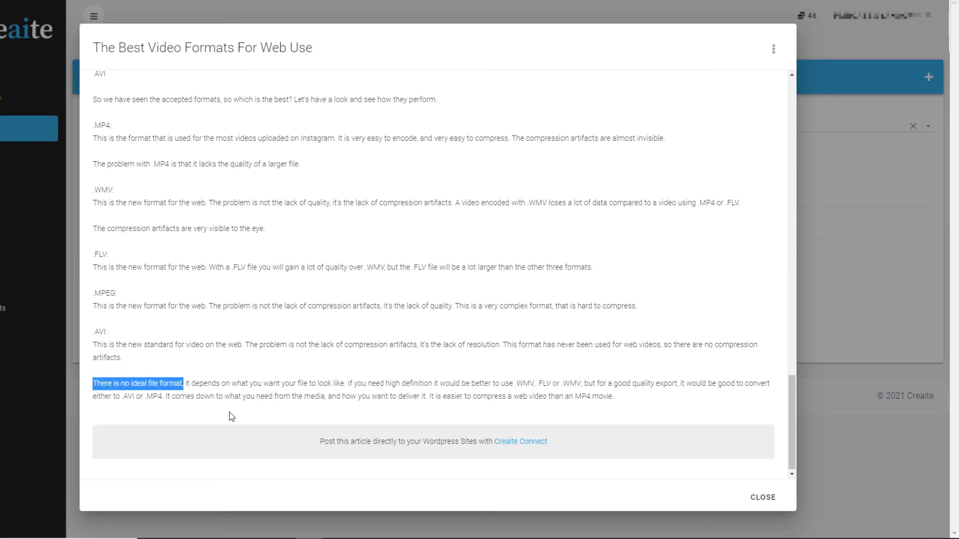
{"action": "left_click", "coordinate": [120, 396]}
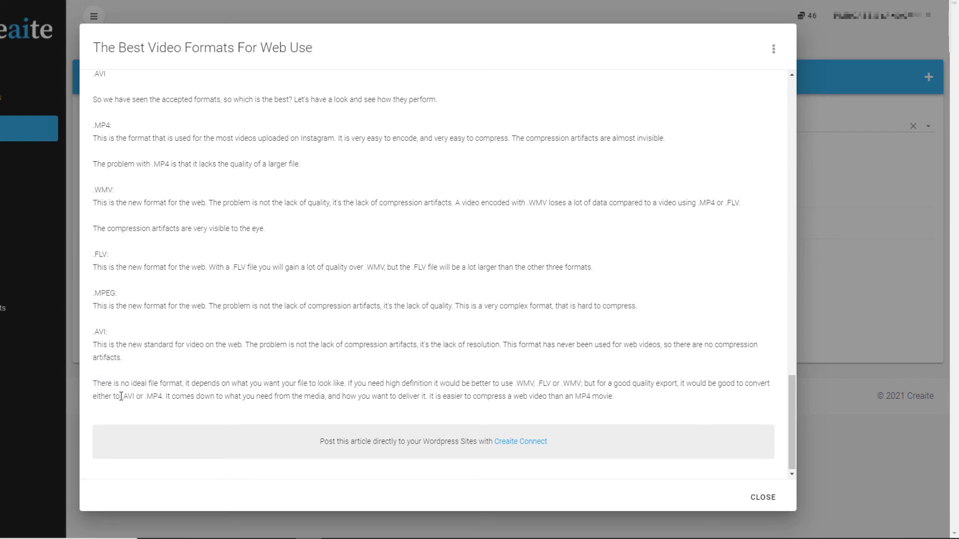
{"action": "left_click_drag", "start_coordinate": [121, 396], "coordinate": [135, 397]}
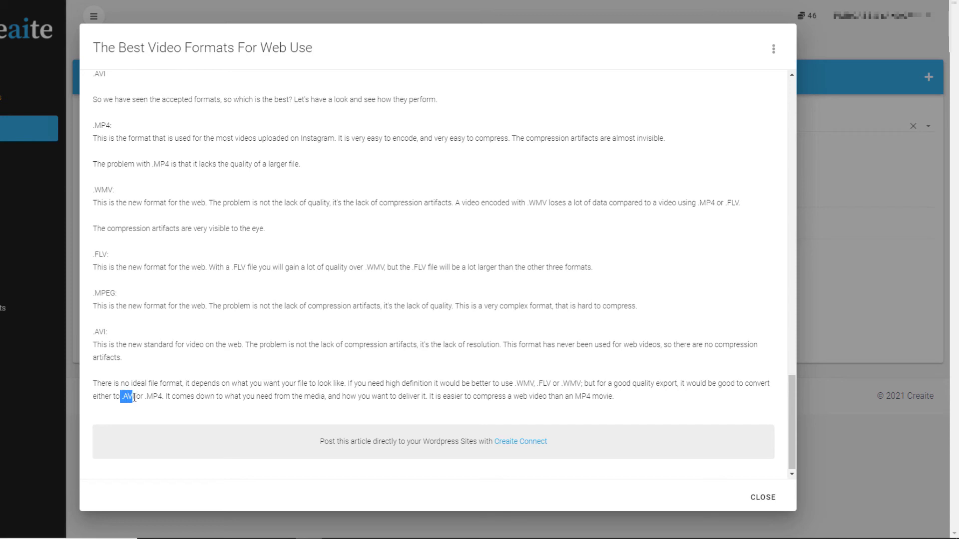
{"action": "left_click", "coordinate": [208, 401]}
- Return to the start of the article's format list and highlight the first two MP4 entries
{"action": "scroll", "coordinate": [208, 400], "scroll_direction": "up", "scroll_amount": 15}
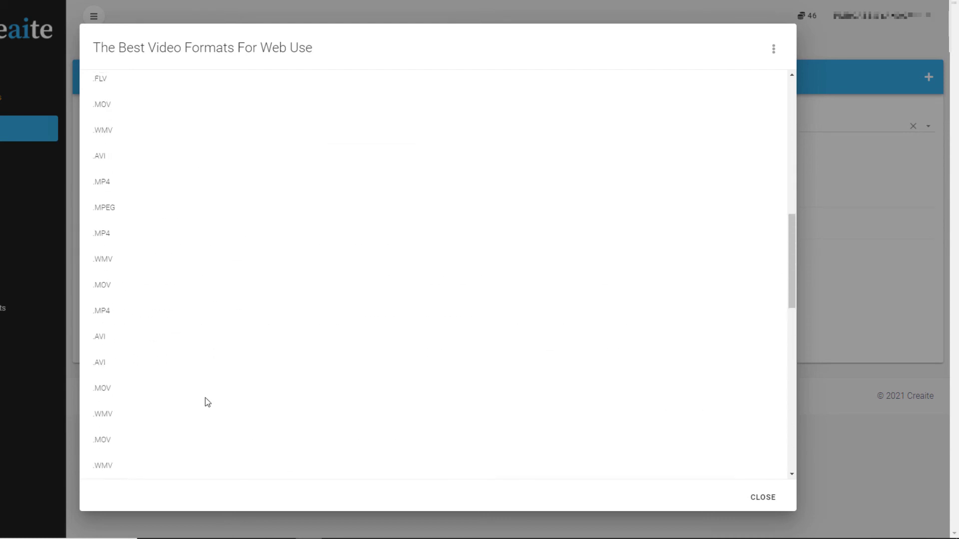
{"action": "scroll", "coordinate": [207, 402], "scroll_direction": "up", "scroll_amount": 10}
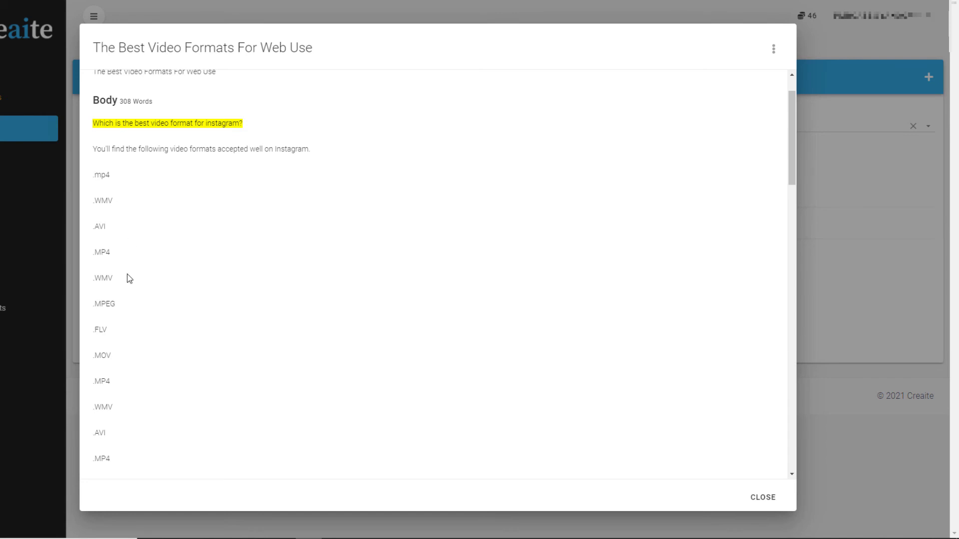
{"action": "left_click_drag", "start_coordinate": [93, 175], "coordinate": [111, 176]}
{"action": "left_click_drag", "start_coordinate": [92, 252], "coordinate": [110, 252]}
- Reread the remaining format list and conclusion, and close the article
{"action": "scroll", "coordinate": [144, 295], "scroll_direction": "down", "scroll_amount": 3}
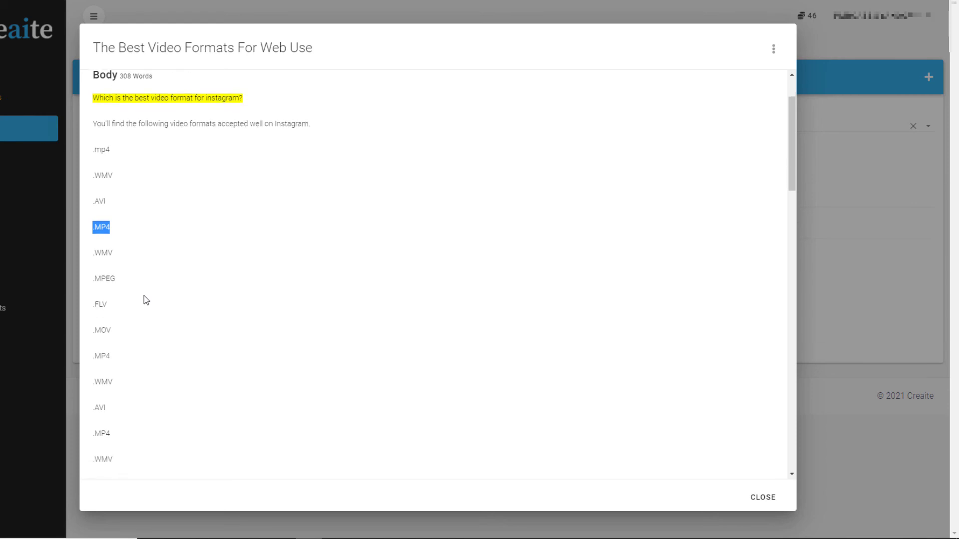
{"action": "scroll", "coordinate": [144, 296], "scroll_direction": "down", "scroll_amount": 10}
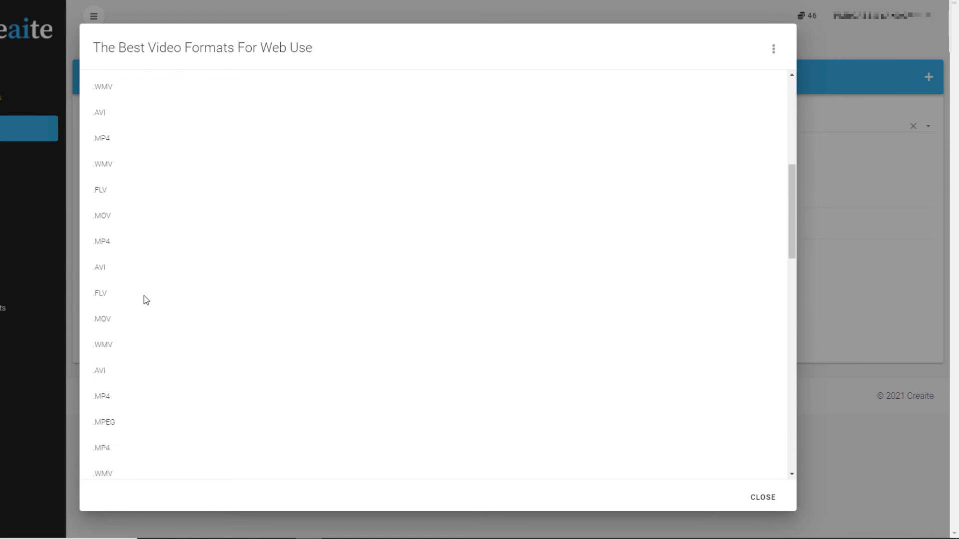
{"action": "scroll", "coordinate": [144, 300], "scroll_direction": "down", "scroll_amount": 5}
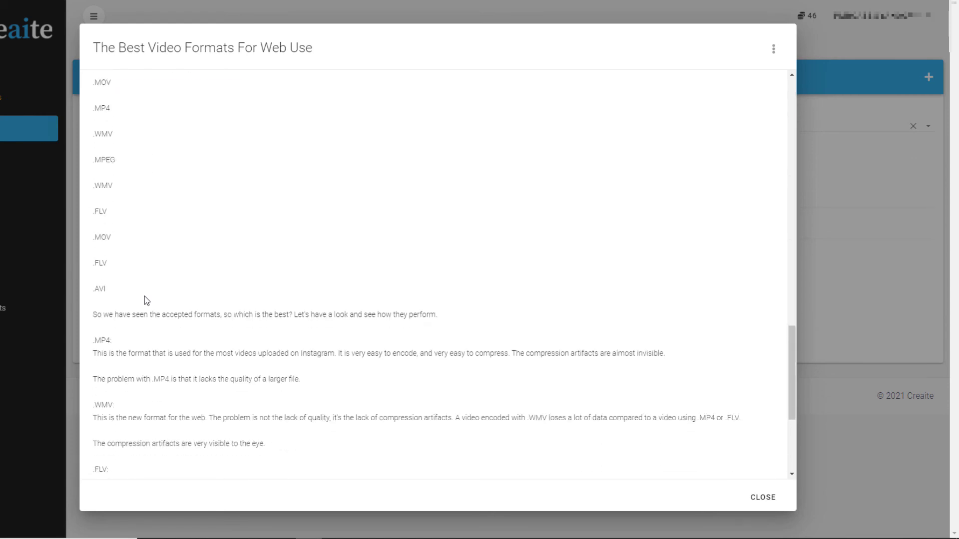
{"action": "scroll", "coordinate": [146, 301], "scroll_direction": "down", "scroll_amount": 3}
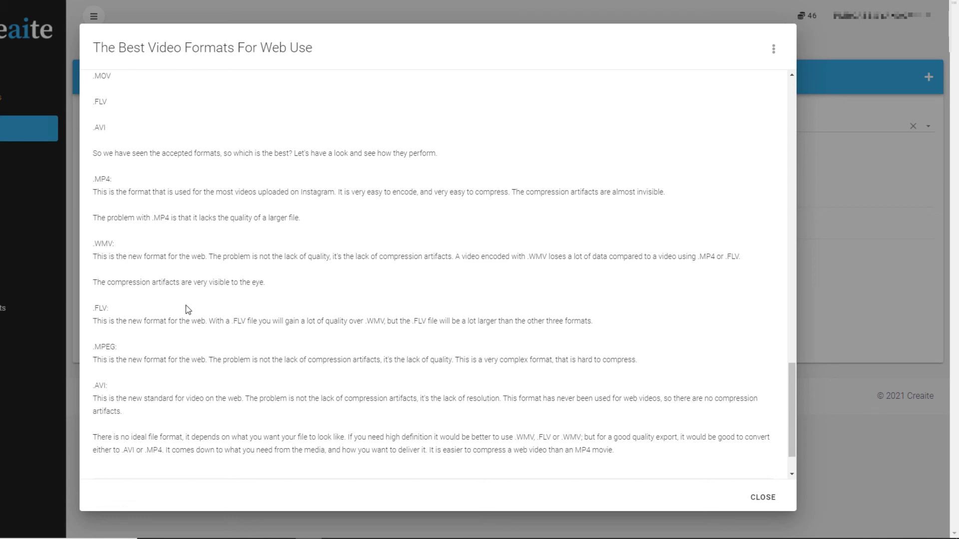
{"action": "scroll", "coordinate": [205, 364], "scroll_direction": "down", "scroll_amount": 1}
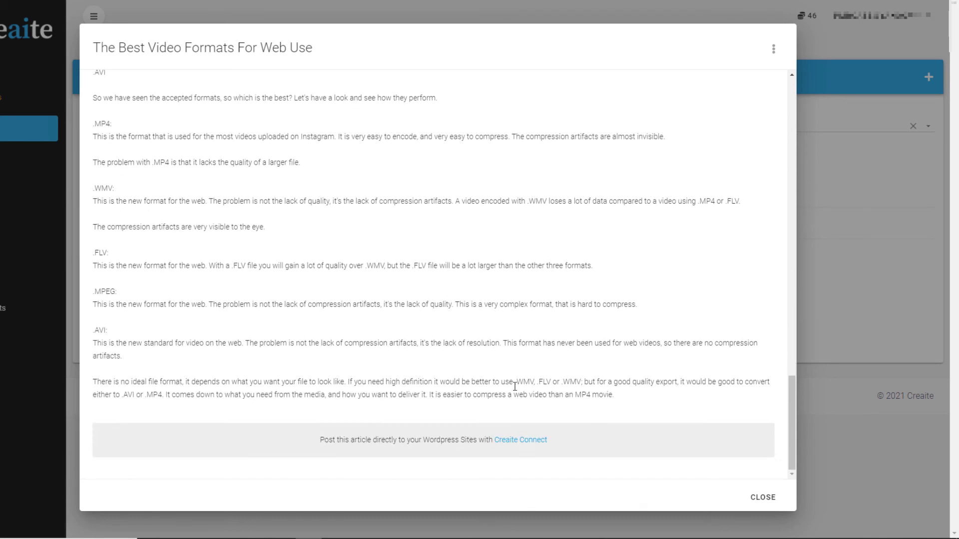
{"action": "left_click", "coordinate": [759, 498]}
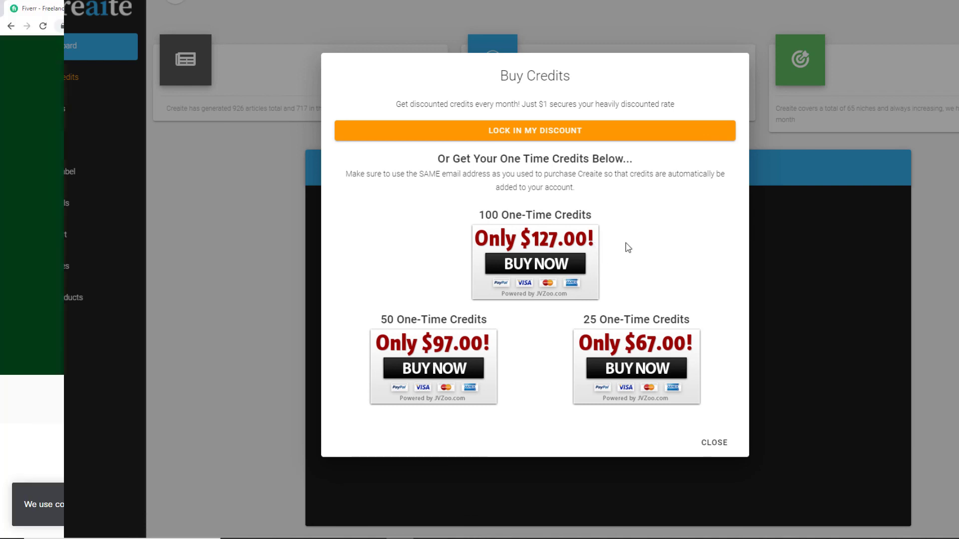
- On Fiverr, enter "write content" in the service search and choose the suggestion "write social media content"
{"action": "type", "text": "write "}
{"action": "type", "text": "content"}
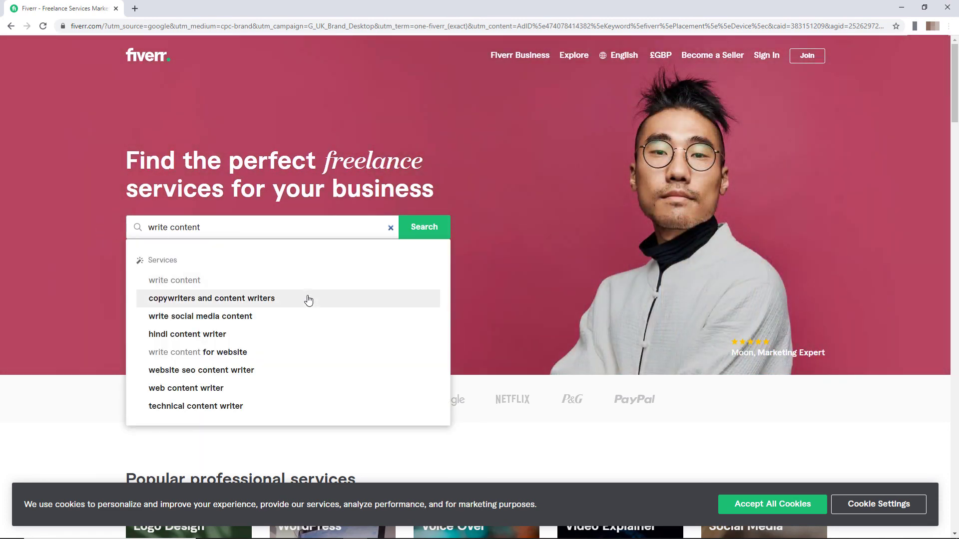
{"action": "left_click", "coordinate": [266, 321]}
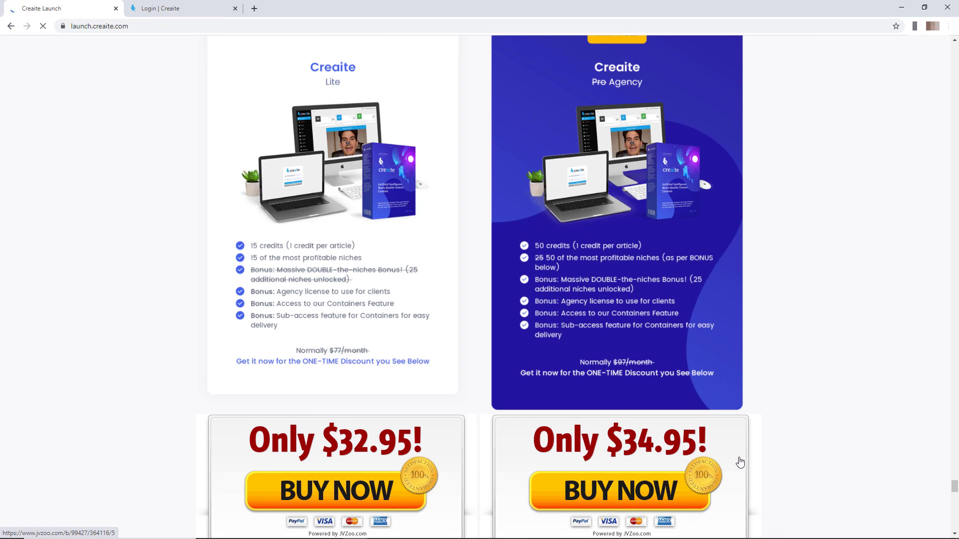
- Look through the video review posts on the biggphoto.blot.im blog
{"action": "scroll", "coordinate": [695, 455], "scroll_direction": "down", "scroll_amount": 3}
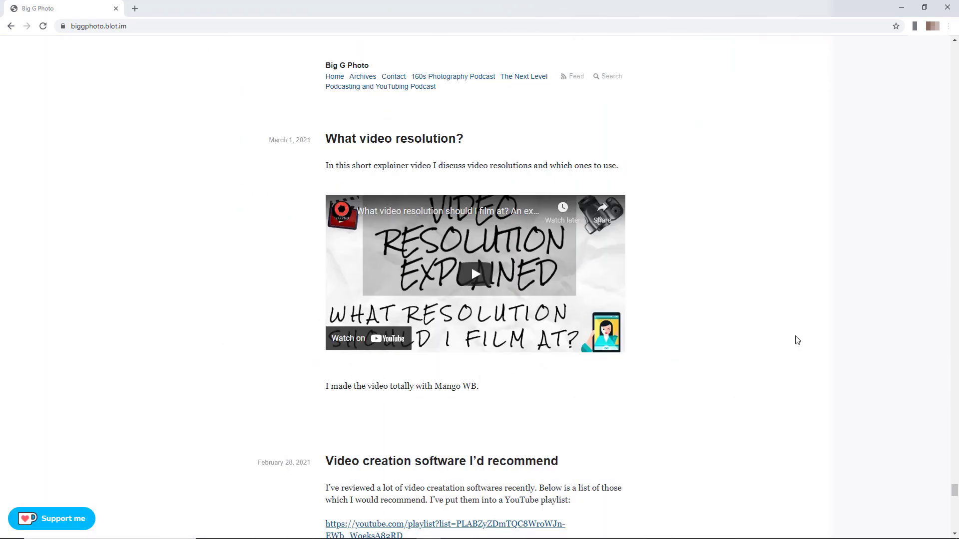
{"action": "scroll", "coordinate": [797, 338], "scroll_direction": "down", "scroll_amount": 1}
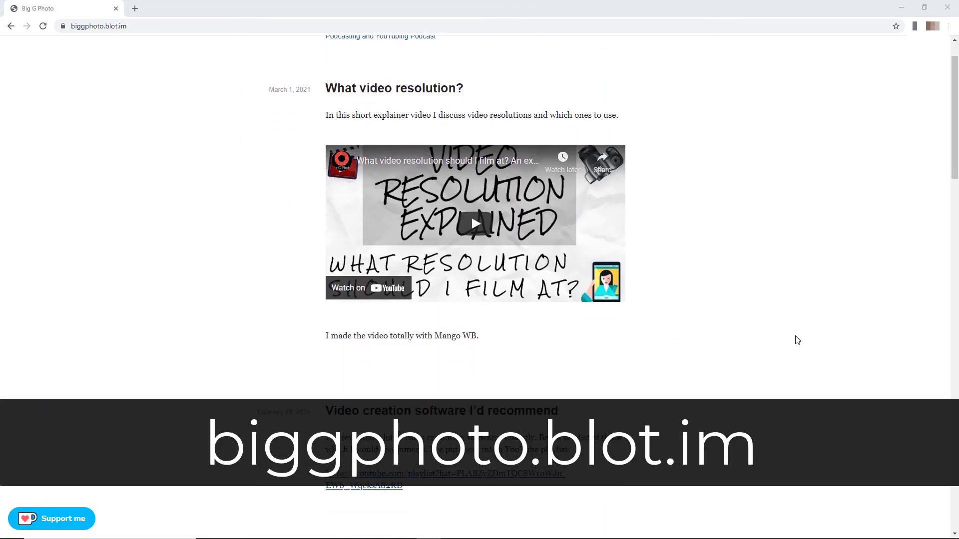
{"action": "scroll", "coordinate": [797, 341], "scroll_direction": "down", "scroll_amount": 5}
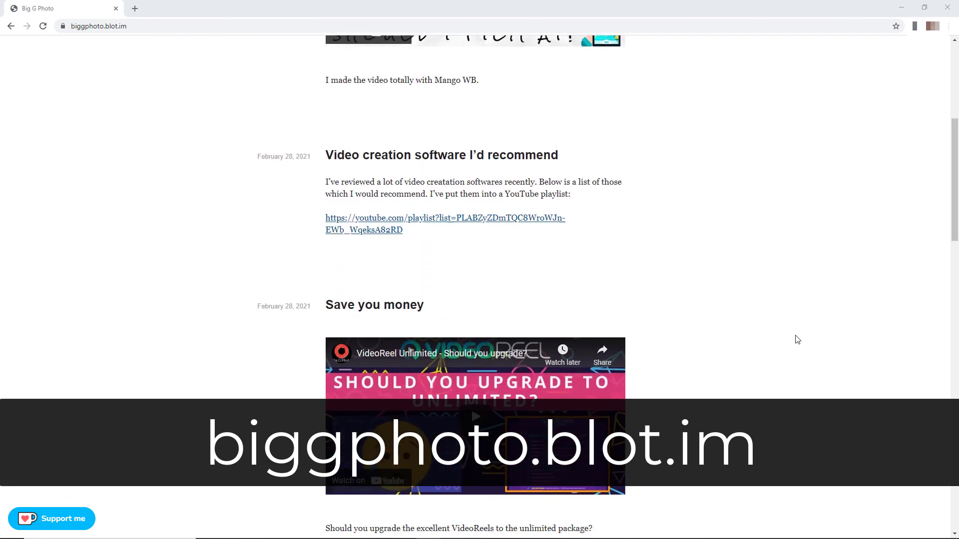
{"action": "scroll", "coordinate": [798, 340], "scroll_direction": "down", "scroll_amount": 5}
{"action": "scroll", "coordinate": [797, 340], "scroll_direction": "down", "scroll_amount": 5}
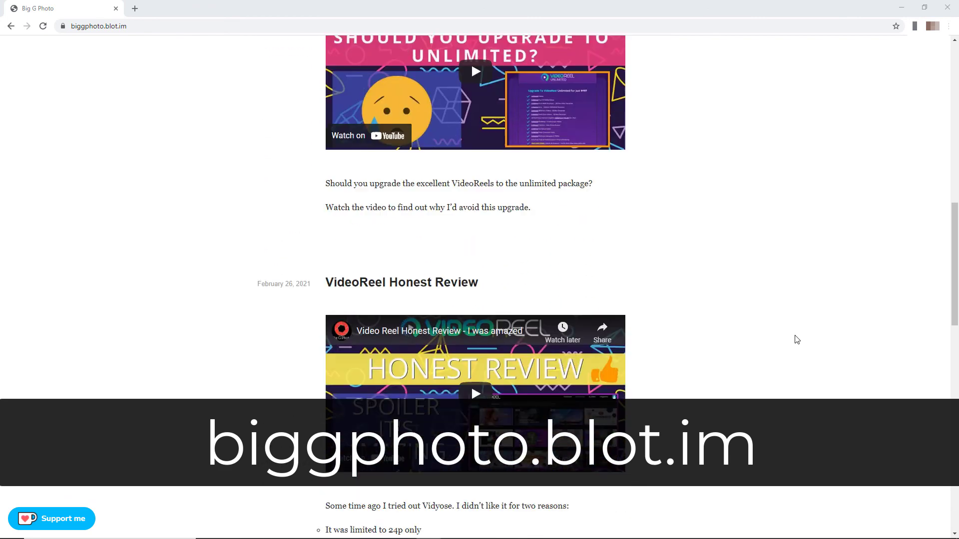
{"action": "scroll", "coordinate": [797, 340], "scroll_direction": "down", "scroll_amount": 1}
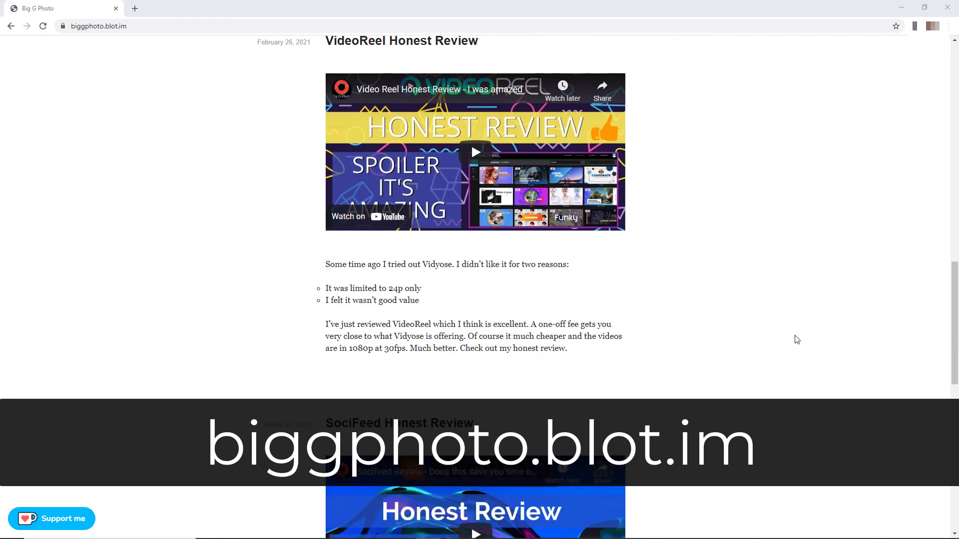
{"action": "scroll", "coordinate": [795, 340], "scroll_direction": "down", "scroll_amount": 5}
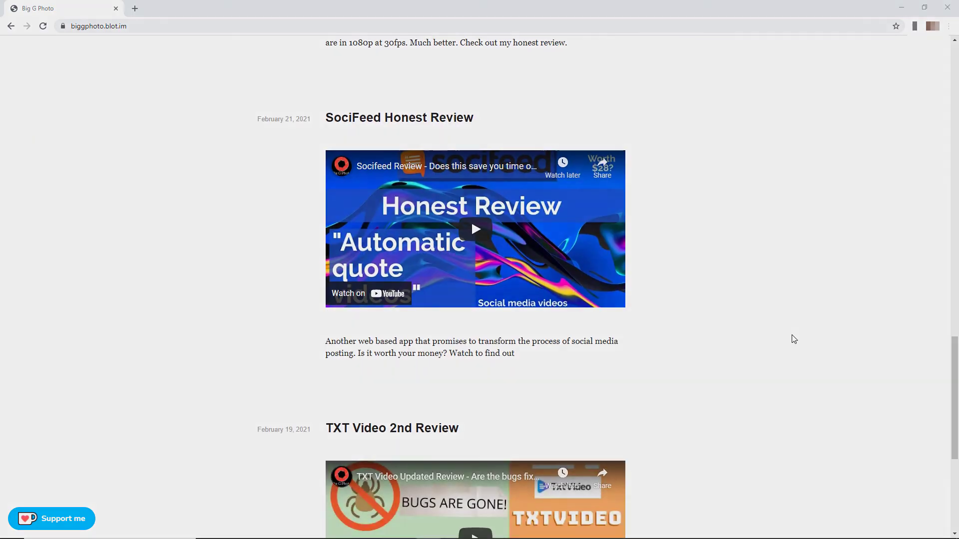